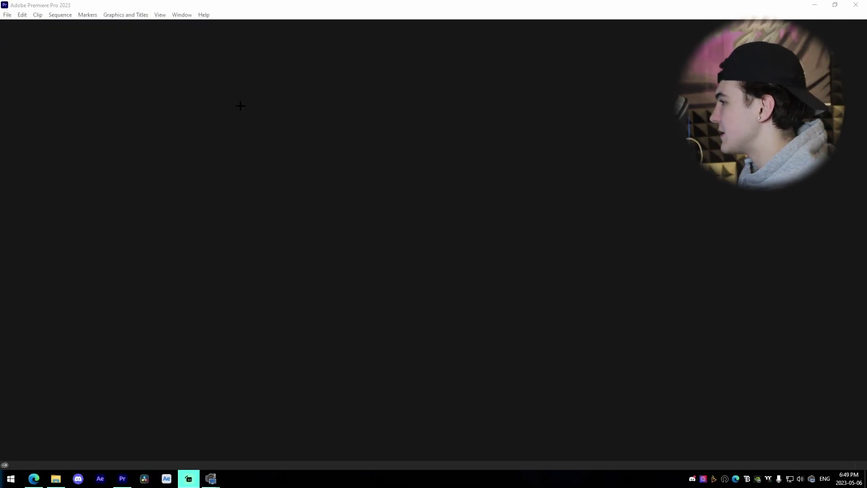
# Create a new project named Tiktoktutorial in the YT Vids folder.
pyautogui.click(61, 15)
pyautogui.moveTo(32, 26)
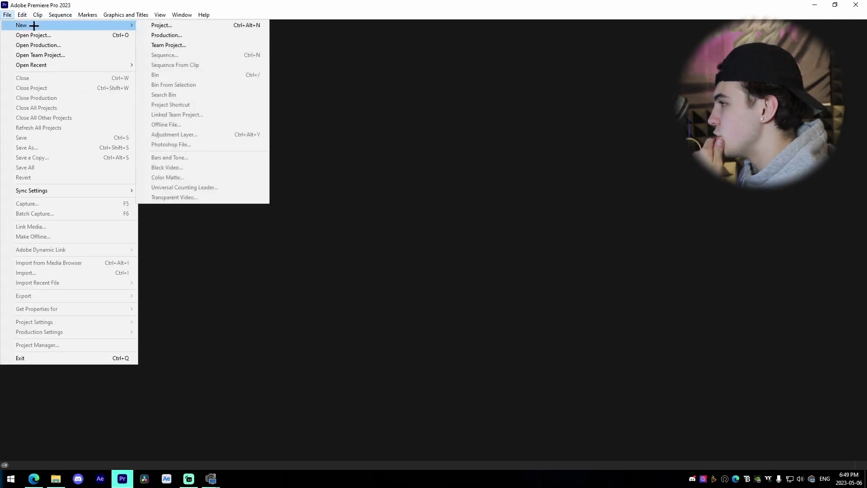
pyautogui.click(158, 26)
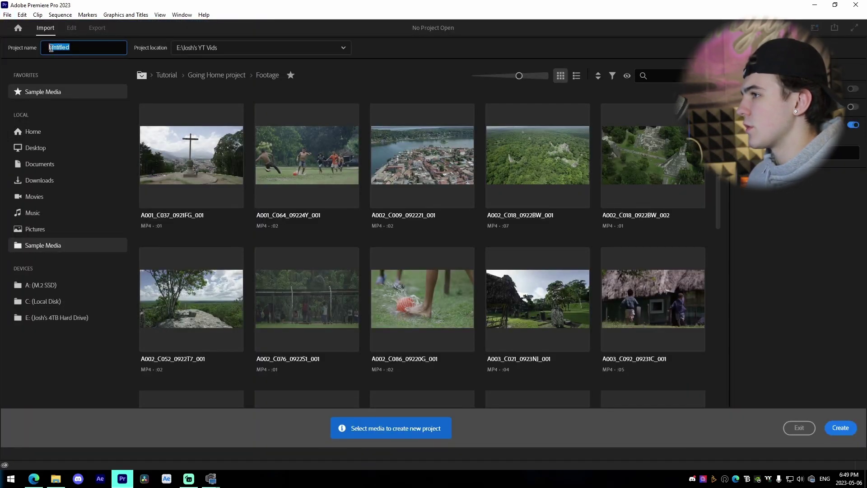
pyautogui.write('Tiktoktutorial')
pyautogui.click(782, 153)
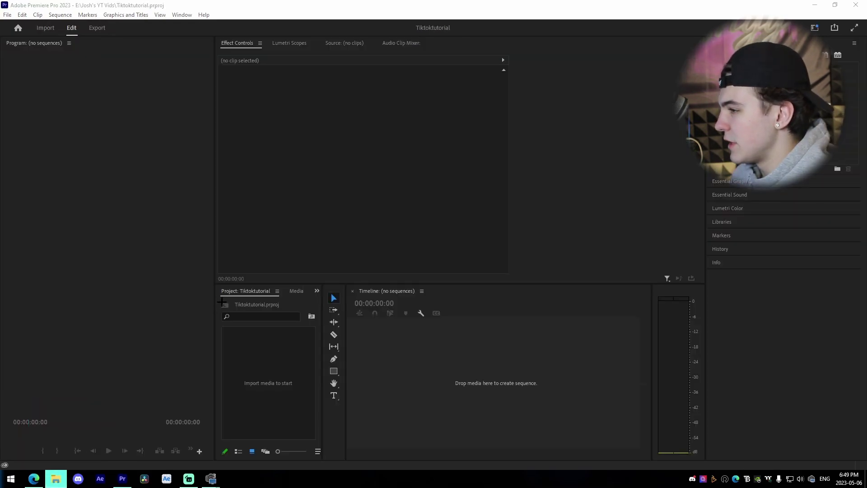
# Find CutContentCreationTiktok.mov in the YT Vids folder by searching for "cut" and add it to the empty timeline as a new sequence.
pyautogui.moveTo(0, 103); pyautogui.dragTo(425, 76)
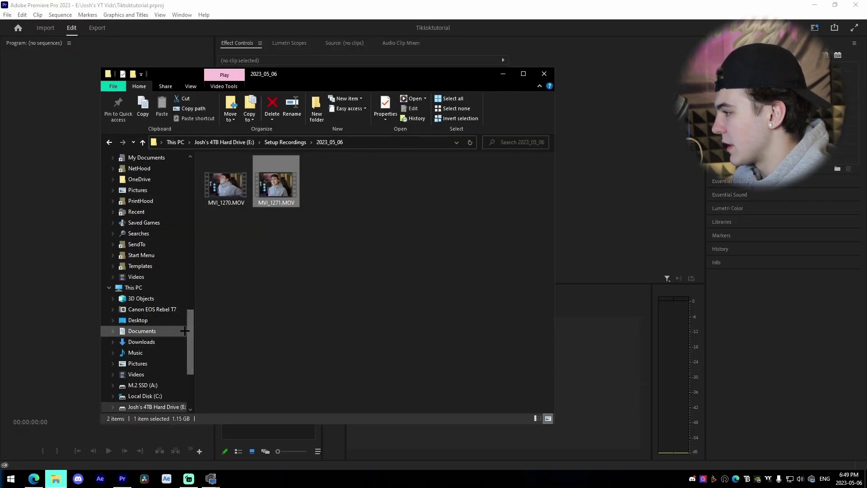
pyautogui.moveTo(191, 332); pyautogui.dragTo(195, 212)
pyautogui.scroll(3, 145, 251)
pyautogui.click(156, 255)
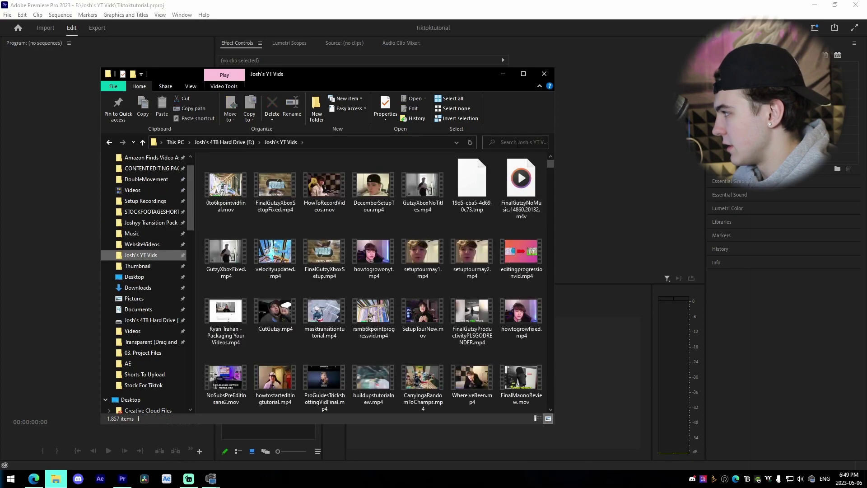
pyautogui.click(517, 143)
pyautogui.write('cut')
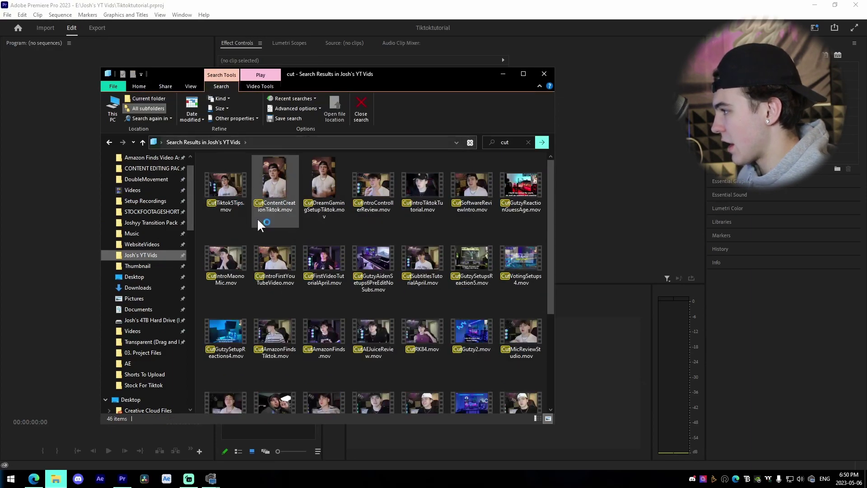
pyautogui.moveTo(281, 200); pyautogui.dragTo(598, 396)
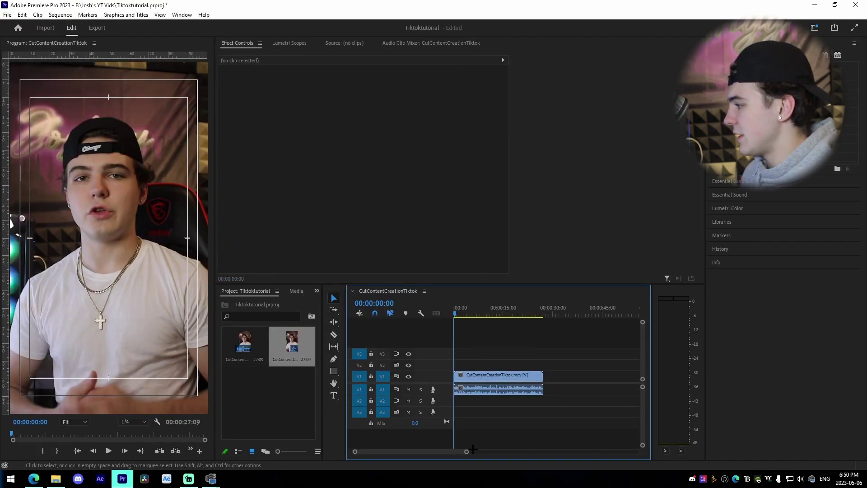
# Play the opening of the talking-head clip in the timeline.
pyautogui.moveTo(467, 453); pyautogui.dragTo(461, 453)
pyautogui.press('space')
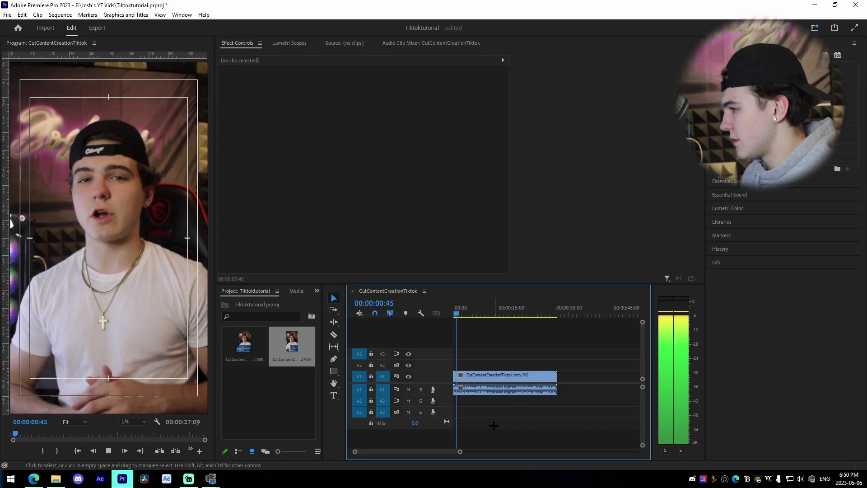
pyautogui.press('space')
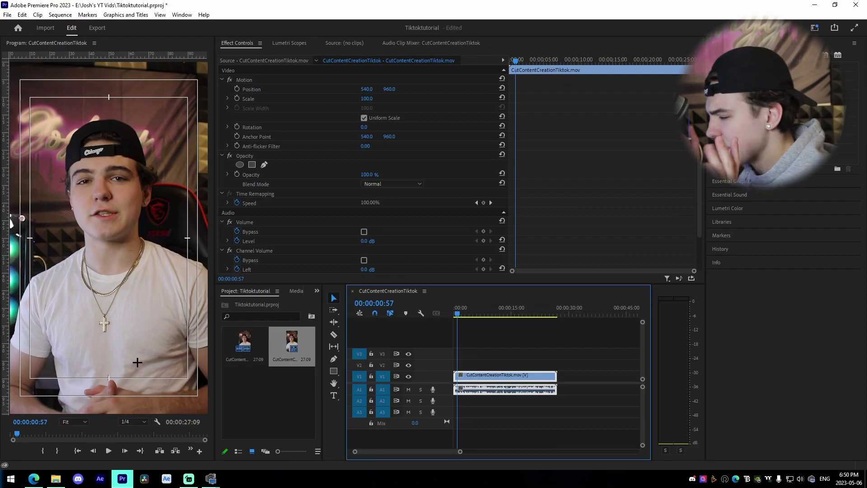
pyautogui.click(286, 324)
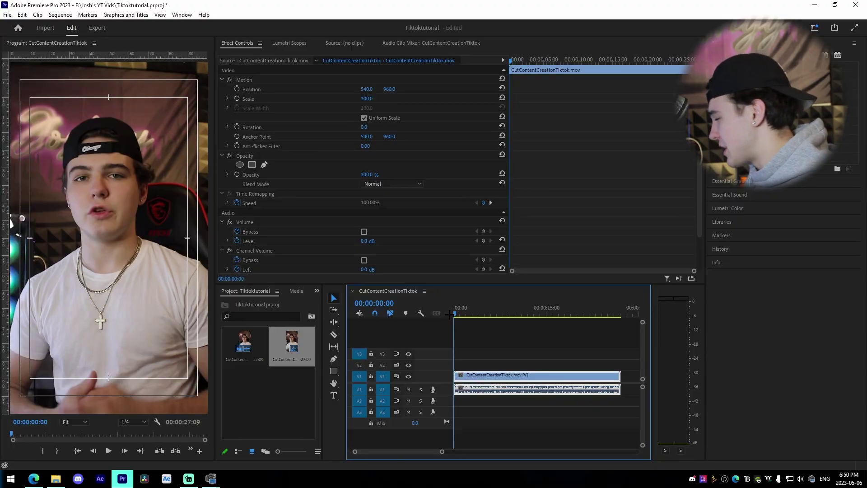
pyautogui.click(485, 366)
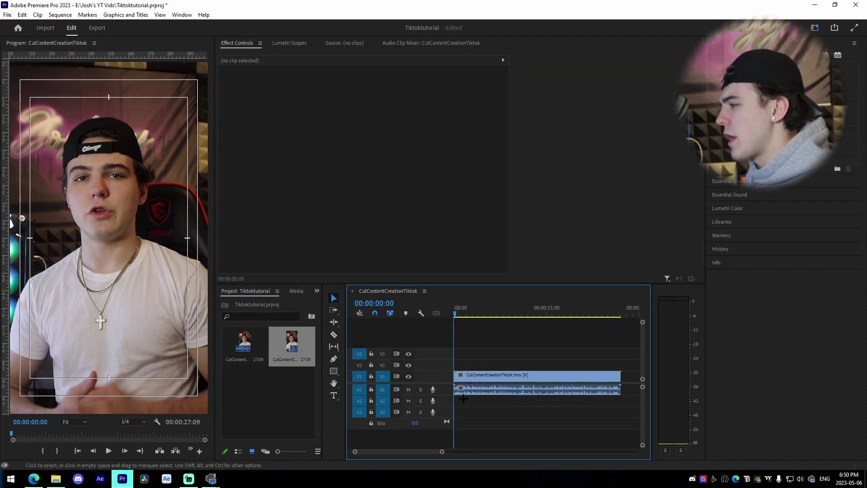
pyautogui.moveTo(443, 452); pyautogui.dragTo(434, 452)
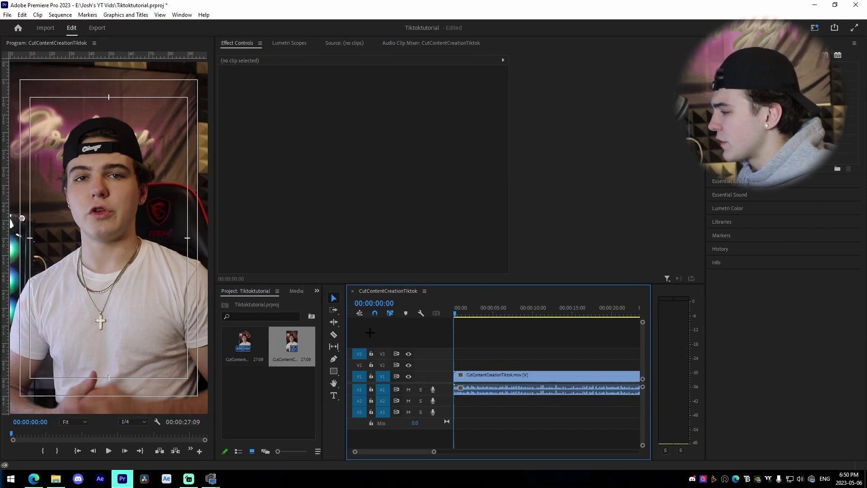
# Try splitting the clip into eight segments with the Razor tool and deleting the second segment.
pyautogui.click(334, 334)
pyautogui.click(474, 380)
pyautogui.click(496, 380)
pyautogui.click(531, 380)
pyautogui.click(554, 381)
pyautogui.click(594, 379)
pyautogui.click(612, 380)
pyautogui.click(567, 379)
pyautogui.press('v')
pyautogui.click(485, 377)
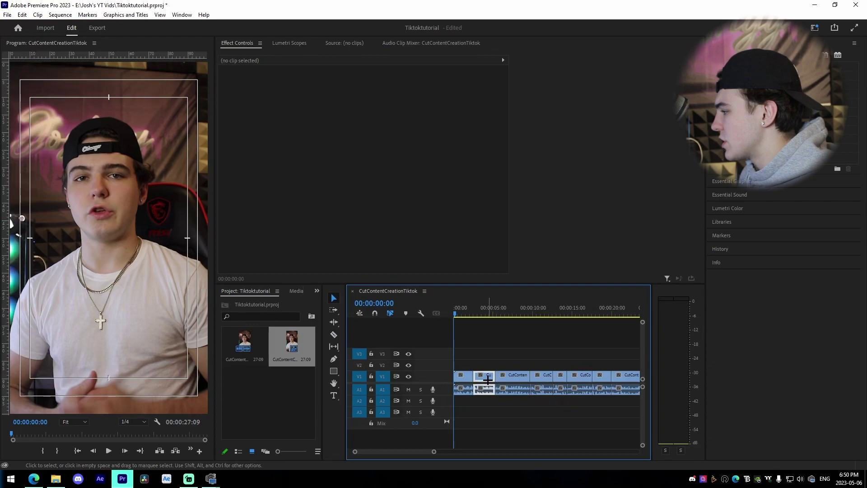
pyautogui.press('Delete')
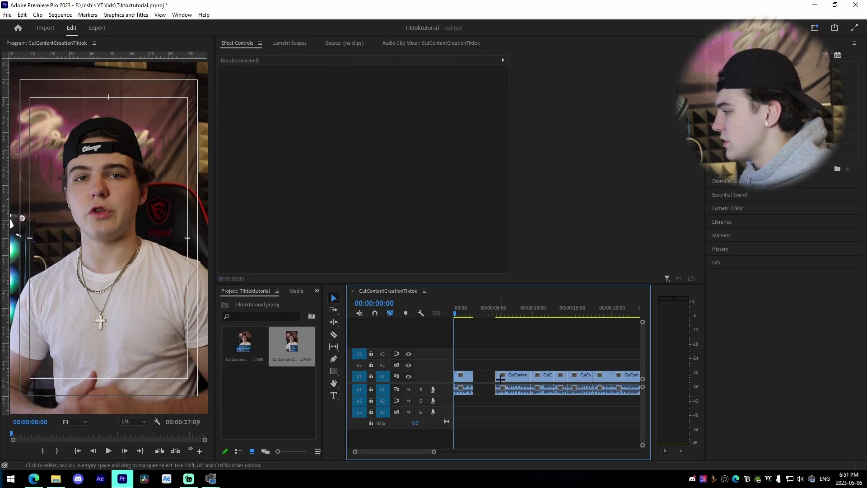
# Undo the segment deletion and all the razor cuts on the clip.
pyautogui.hotkey('ctrl', 'z')
pyautogui.hotkey('ctrl', 'z')
pyautogui.hotkey('ctrl', 'z')
pyautogui.hotkey('ctrl', 'z')
pyautogui.hotkey('ctrl', 'z')
pyautogui.hotkey('ctrl', 'z')
pyautogui.hotkey('ctrl', 'z')
pyautogui.hotkey('ctrl', 'z')
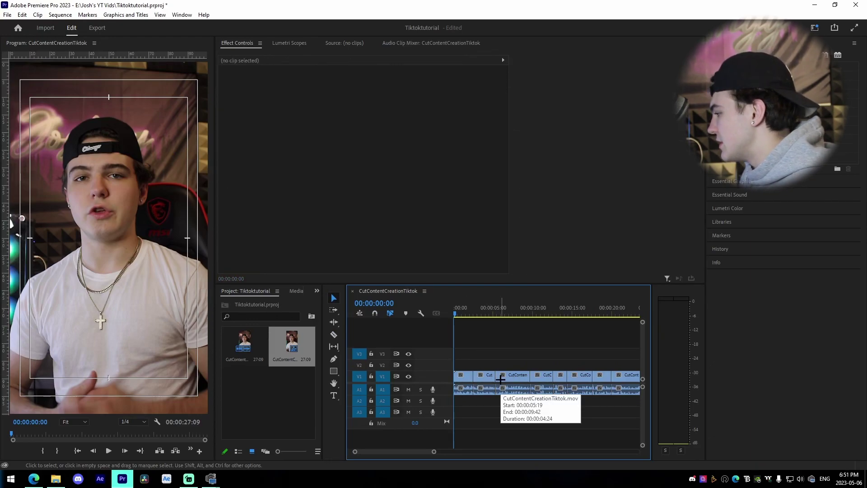
# Save the project and play the first few seconds of the sequence.
pyautogui.moveTo(434, 452); pyautogui.dragTo(454, 452)
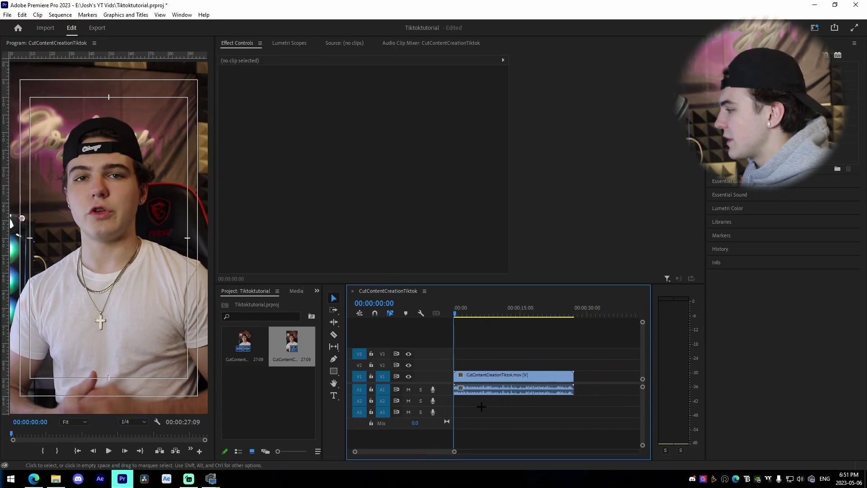
pyautogui.hotkey('ctrl', 's')
pyautogui.press('space')
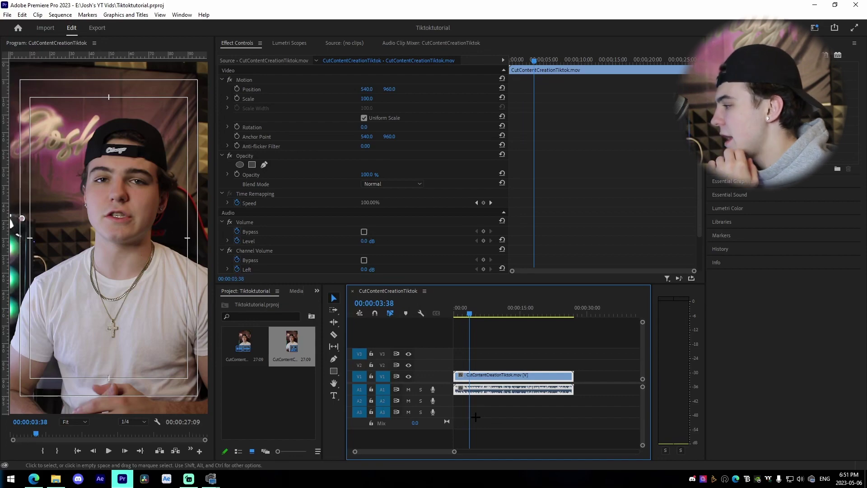
pyautogui.click(496, 414)
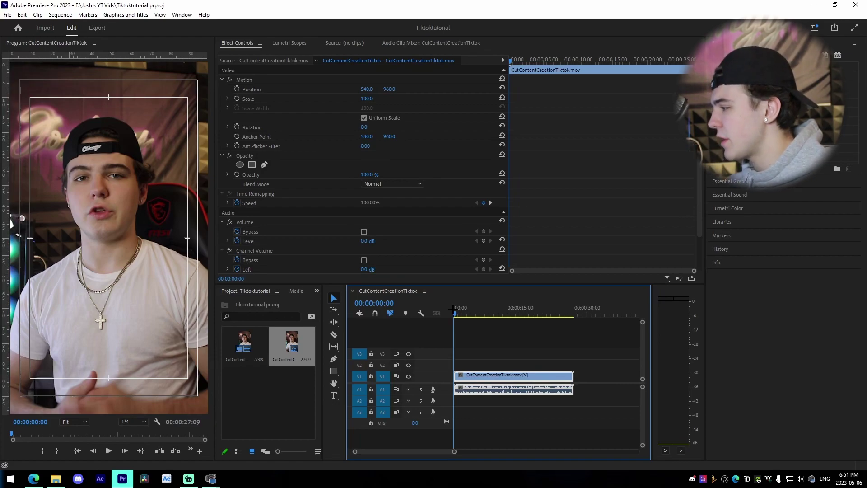
# Add a marker to the talking-head clip at 00:00:00:56 for the stock footage.
pyautogui.click(446, 323)
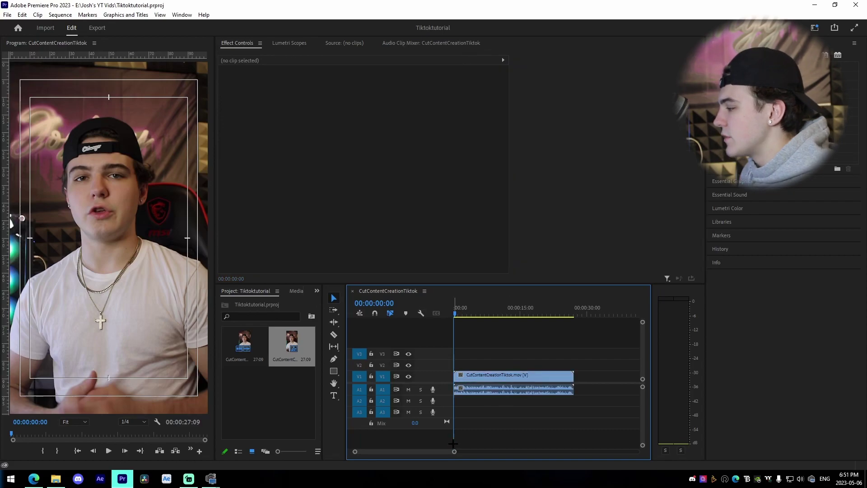
pyautogui.moveTo(454, 452); pyautogui.dragTo(447, 450)
pyautogui.press('m')
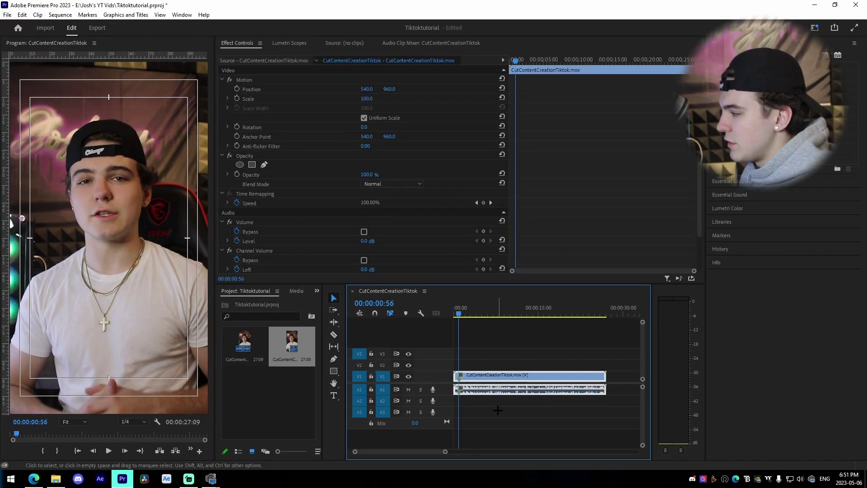
pyautogui.click(498, 414)
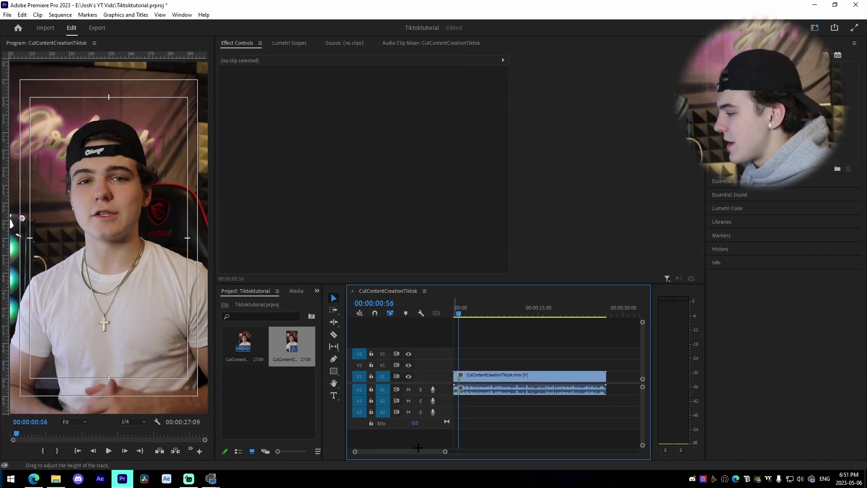
# Switch to Pexels in the browser, search its videos for "content creation" and look through the results.
pyautogui.moveTo(36, 478)
pyautogui.click(45, 439)
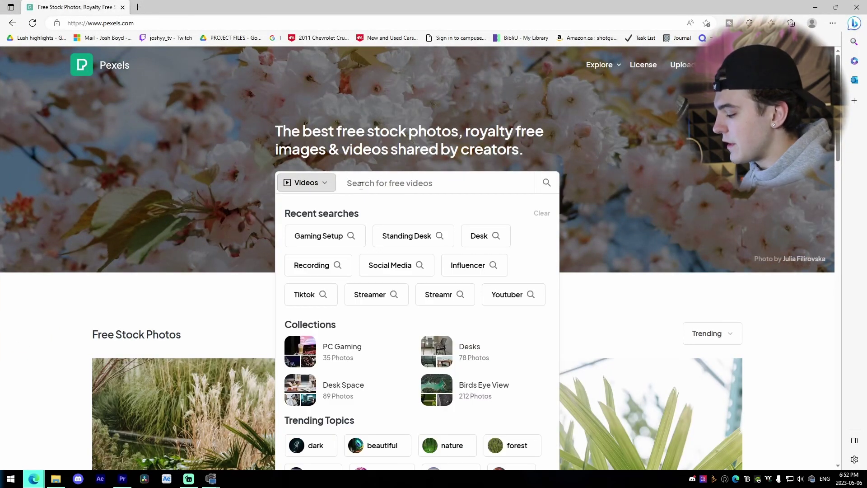
pyautogui.write('content creation')
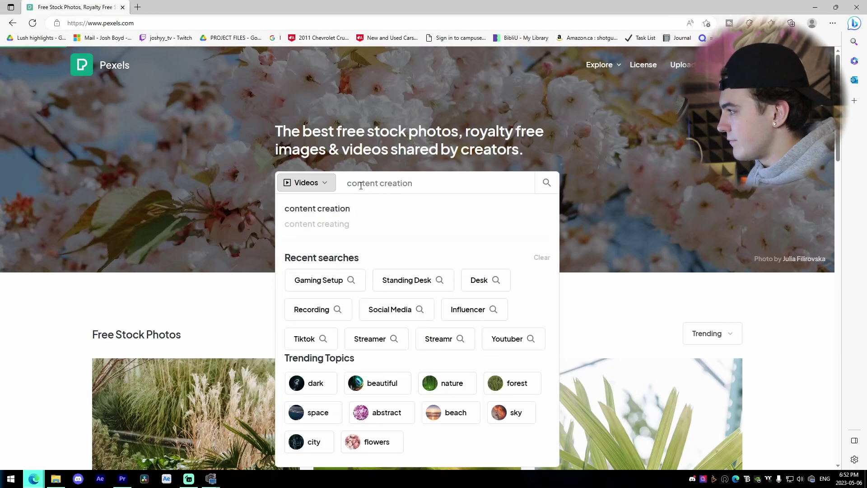
pyautogui.press('Return')
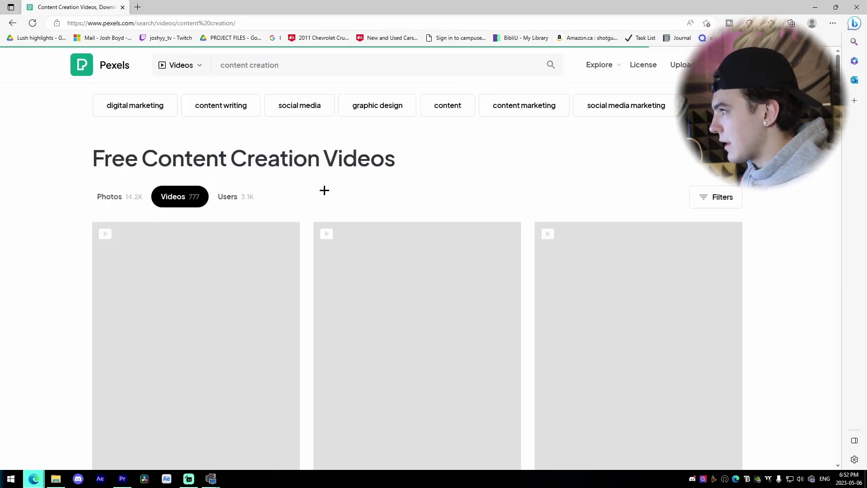
pyautogui.scroll(-2, 295, 315)
pyautogui.scroll(-3, 271, 316)
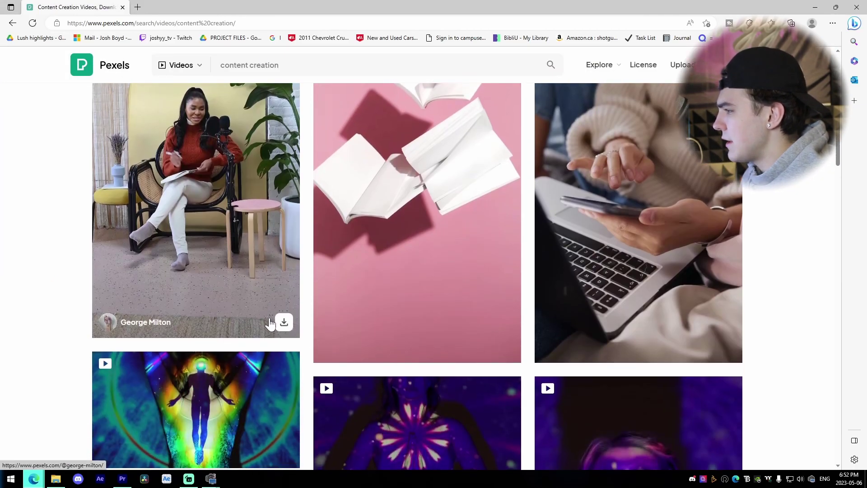
pyautogui.scroll(5, 273, 324)
# Search Pexels videos for "youtuber" and download the clip of the man mounting a red phone on a tripod.
pyautogui.moveTo(282, 65); pyautogui.dragTo(174, 38)
pyautogui.write('youtuber')
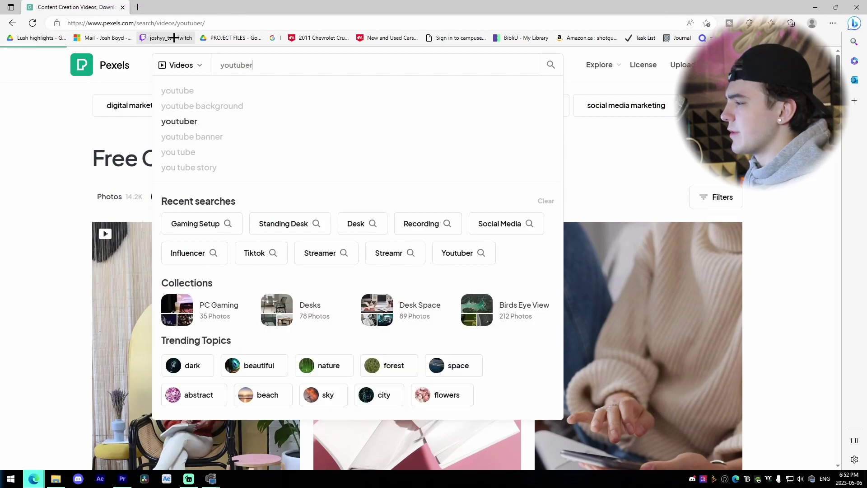
pyautogui.press('Return')
pyautogui.scroll(-3, 483, 214)
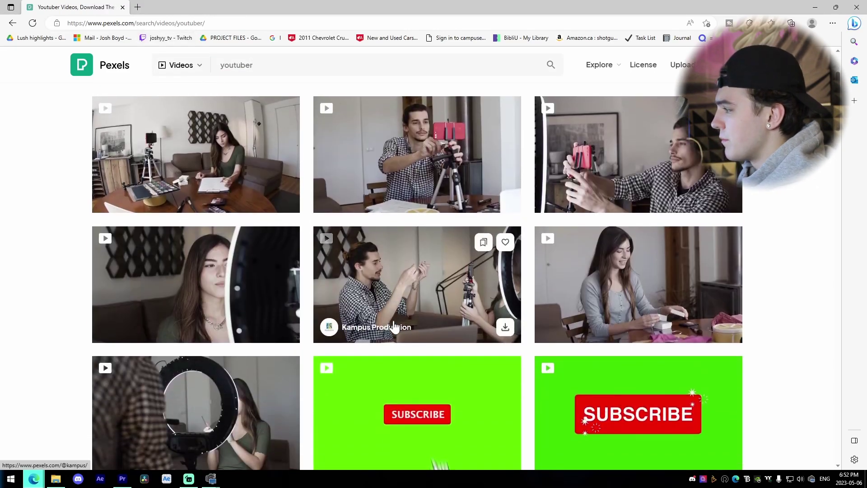
pyautogui.click(506, 195)
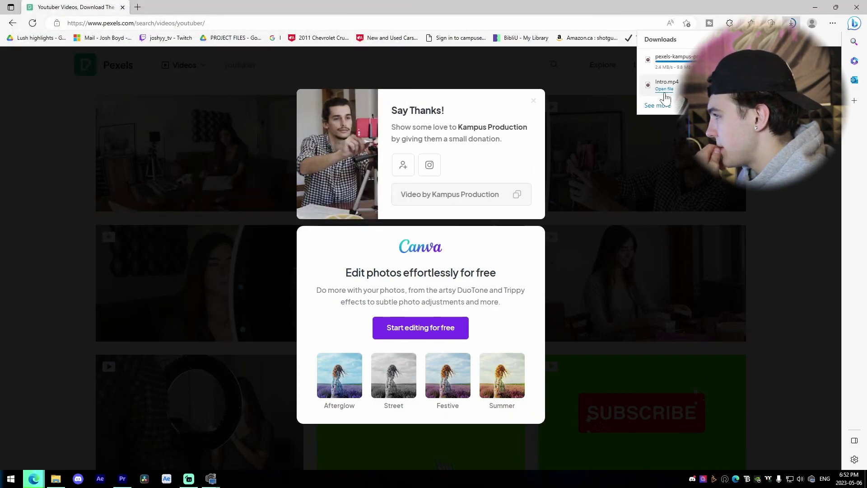
# Switch back to Premiere Pro, place the downloaded clip on V3 at the marker and scale it down to reveal more of the phone.
pyautogui.click(768, 60)
pyautogui.click(815, 7)
pyautogui.moveTo(284, 212); pyautogui.dragTo(475, 354)
pyautogui.press('=')
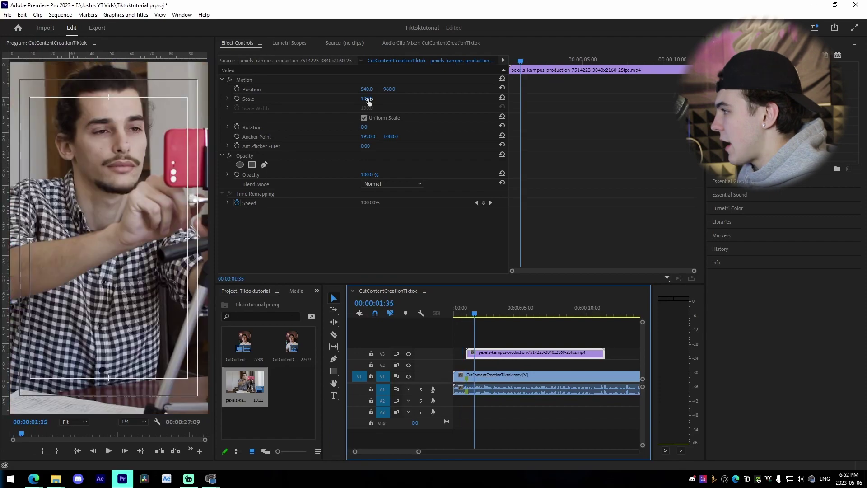
pyautogui.moveTo(368, 99); pyautogui.dragTo(304, 89)
pyautogui.click(498, 335)
# Play from the marker, cut the stock clip at 00:00:01:57, delete the part after the cut and save the project.
pyautogui.moveTo(473, 314); pyautogui.dragTo(467, 315)
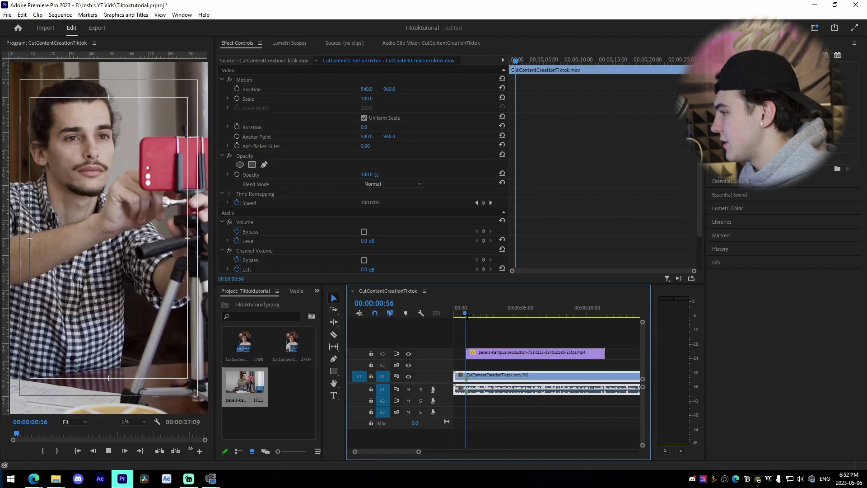
pyautogui.press('space')
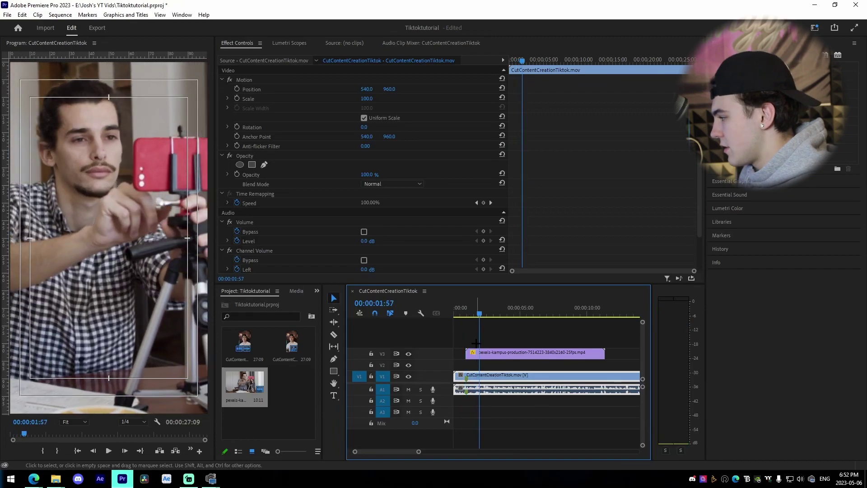
pyautogui.press('c')
pyautogui.click(480, 353)
pyautogui.press('v')
pyautogui.click(490, 352)
pyautogui.press('Delete')
pyautogui.hotkey('ctrl', 's')
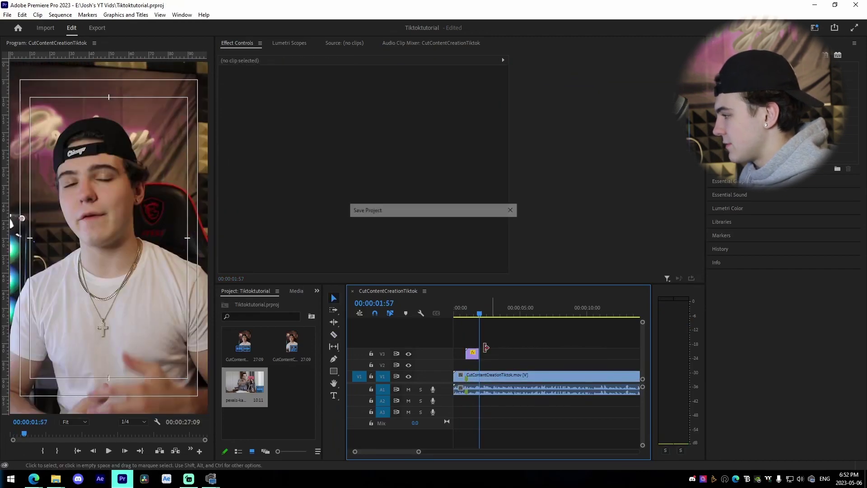
# Play the sequence on to 00:00:04:30 and return the playhead to the stock clip at 00:00:01:28.
pyautogui.press('space')
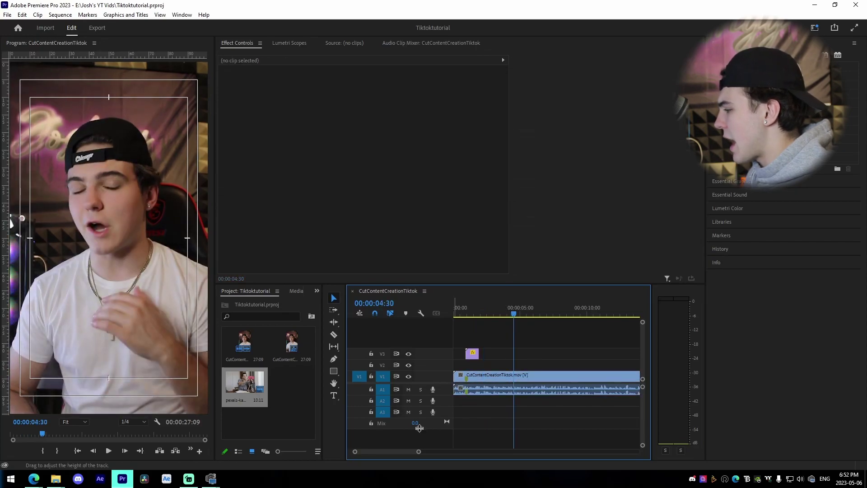
pyautogui.moveTo(420, 451); pyautogui.dragTo(440, 452)
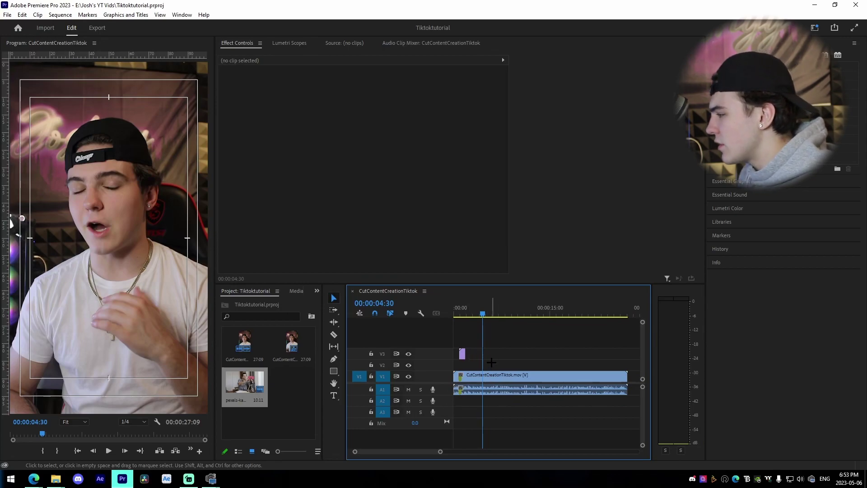
pyautogui.click(462, 354)
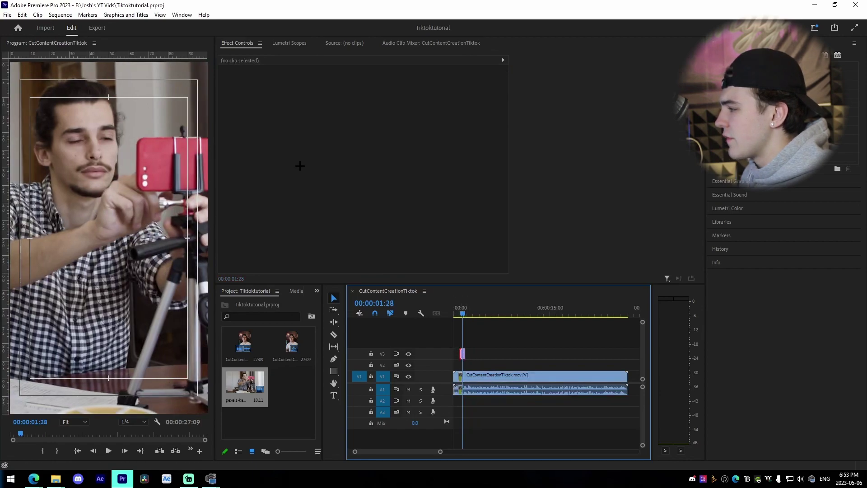
# Set the V3 stock clip's scale to 94 and horizontal position to 454, and save the project.
pyautogui.click(368, 99)
pyautogui.write('36')
pyautogui.press('Return')
pyautogui.moveTo(367, 98); pyautogui.dragTo(383, 126)
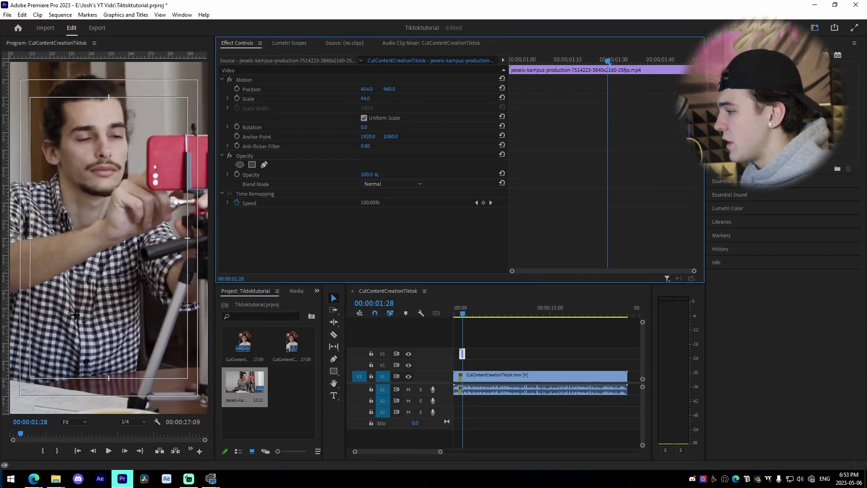
pyautogui.hotkey('ctrl', 's')
pyautogui.click(450, 340)
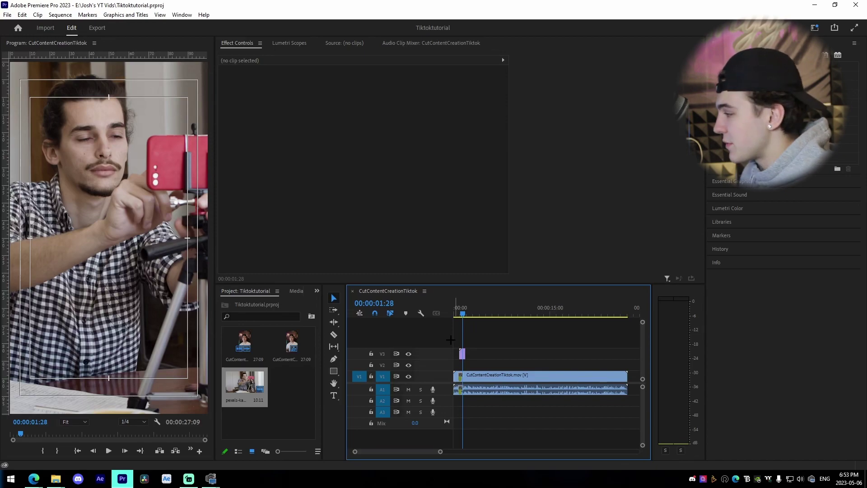
# Move the stock clip down from V3 to V2, keeping its start at 00:00:00:56, and return the playhead to the sequence start.
pyautogui.moveTo(463, 355)
pyautogui.mouseDown()
pyautogui.moveTo(468, 365)
pyautogui.moveTo(479, 356)
pyautogui.mouseUp()
pyautogui.hotkey('ctrl', 'z')
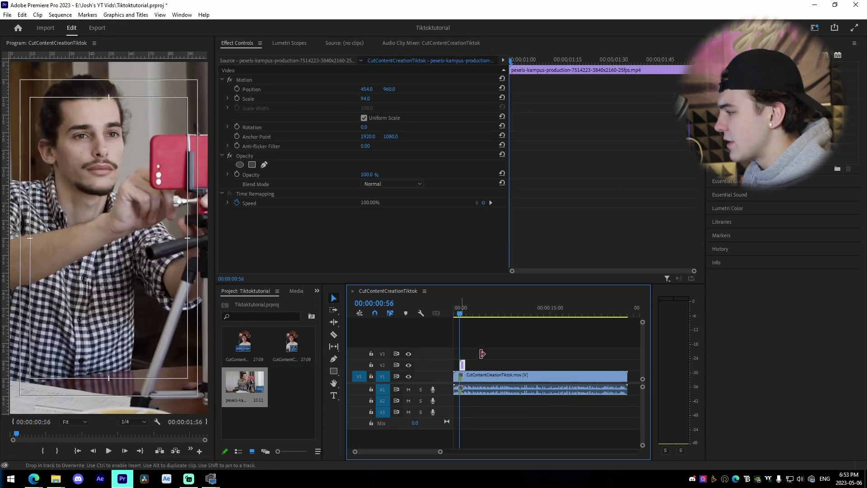
pyautogui.moveTo(479, 355); pyautogui.dragTo(480, 355)
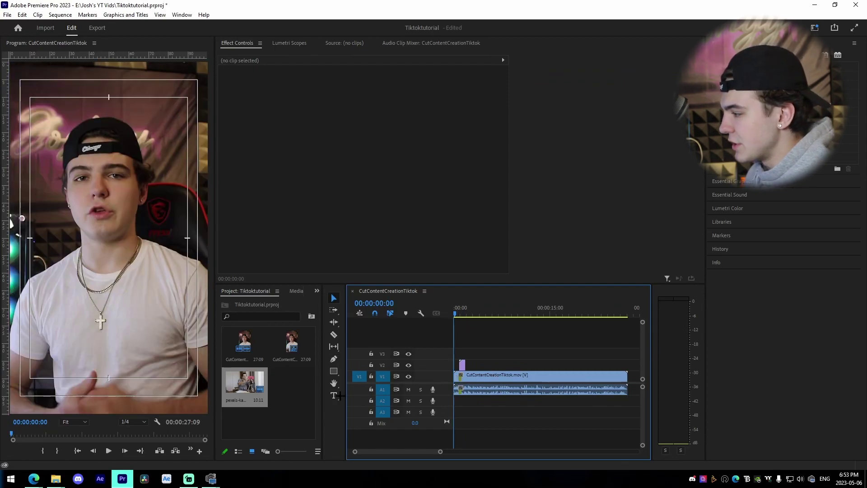
# Add a text graphic reading "YOU" over the presenter's chest and extend it on V3 to the end of the talking-head clip.
pyautogui.click(335, 395)
pyautogui.click(334, 396)
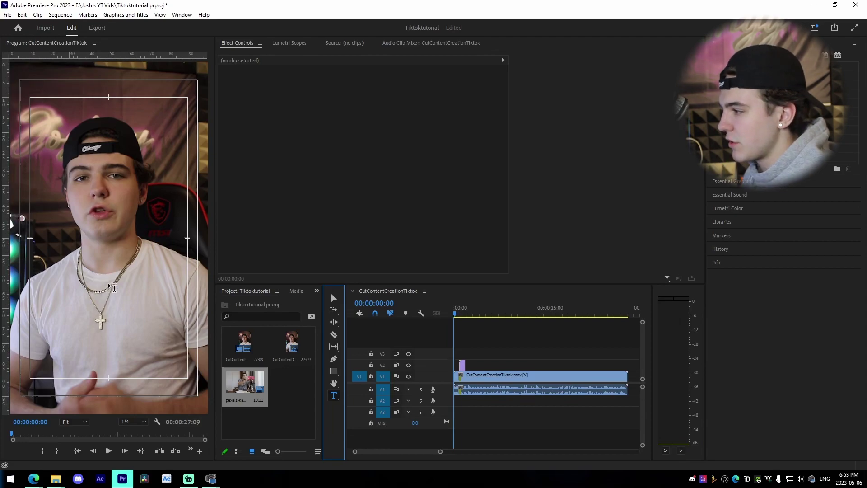
pyautogui.click(103, 299)
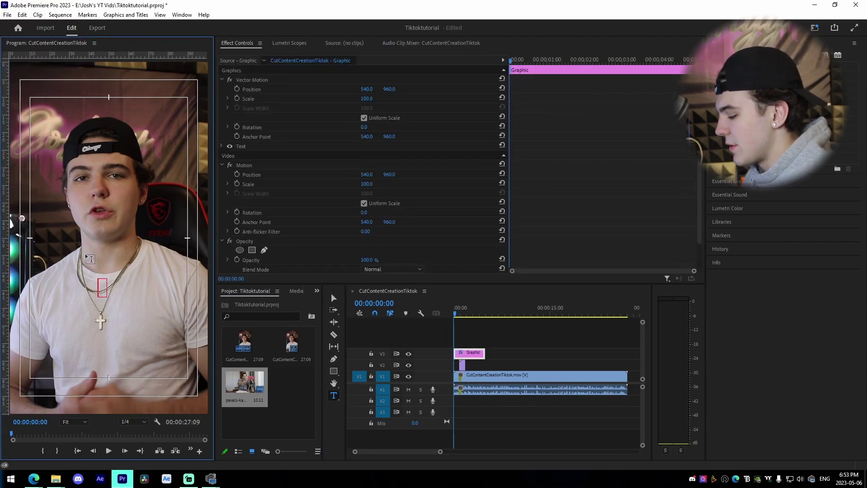
pyautogui.write('IF')
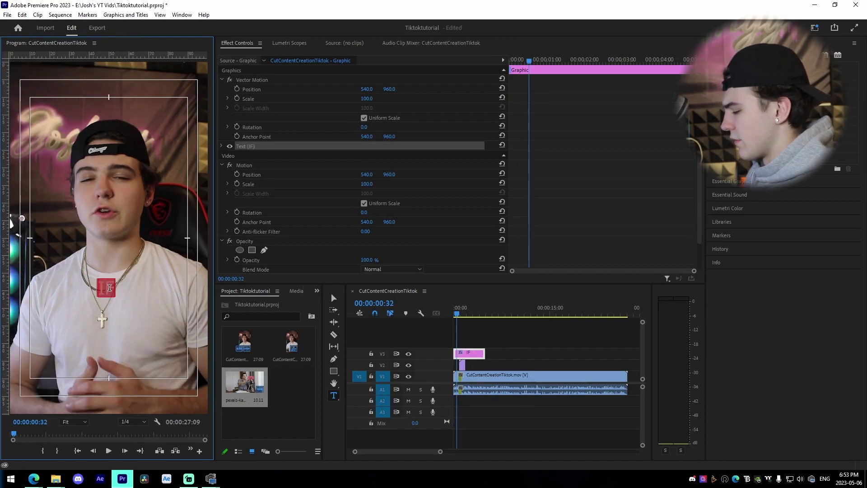
pyautogui.write('YOU')
pyautogui.moveTo(485, 353); pyautogui.dragTo(624, 366)
pyautogui.press('Home')
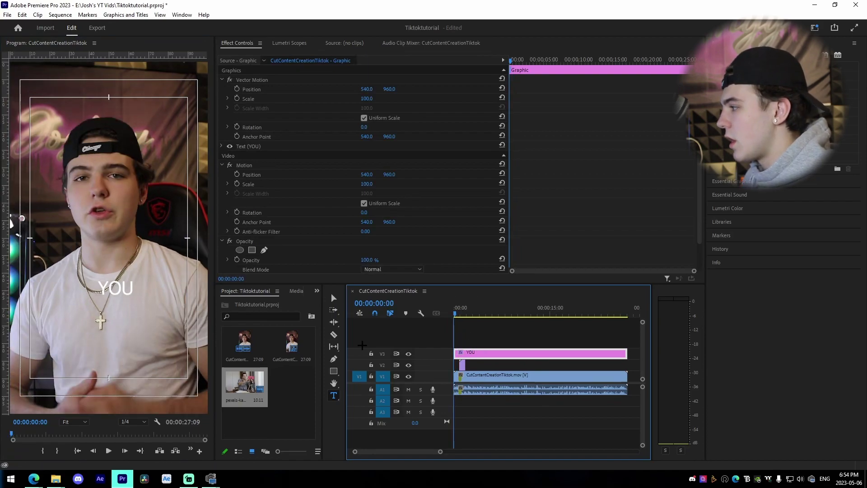
# Center-align the YOU text and move it to the middle of the frame.
pyautogui.click(226, 146)
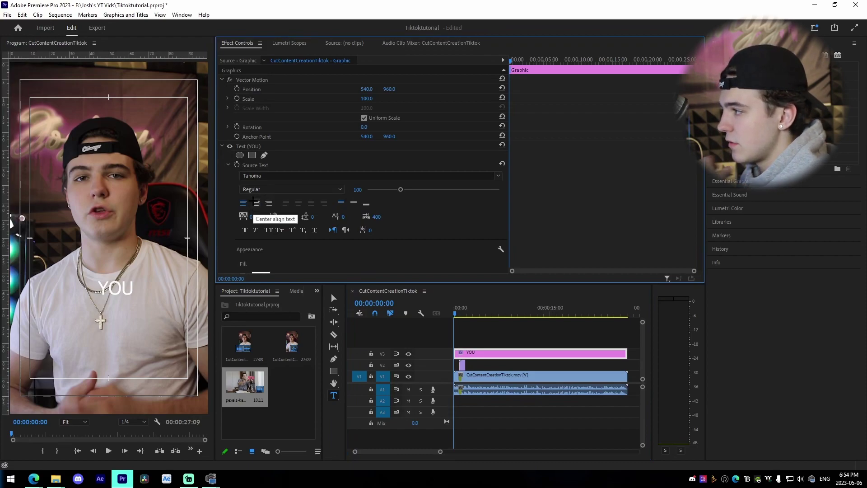
pyautogui.click(222, 146)
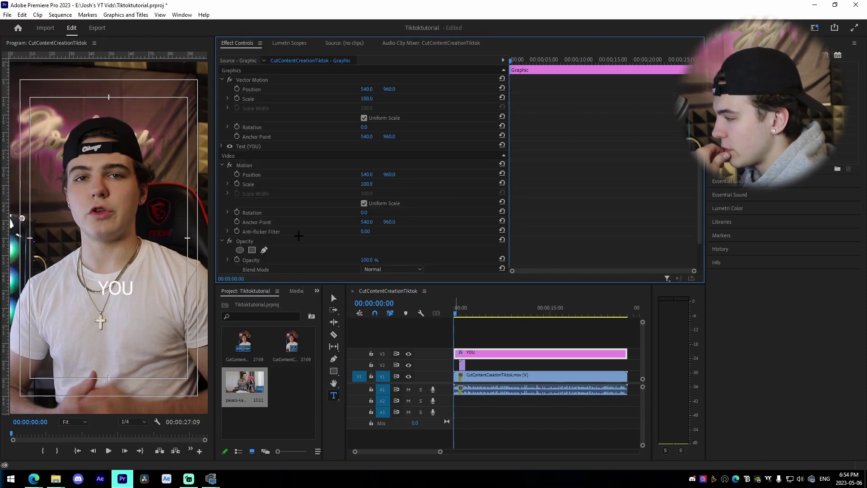
pyautogui.click(222, 146)
pyautogui.click(256, 202)
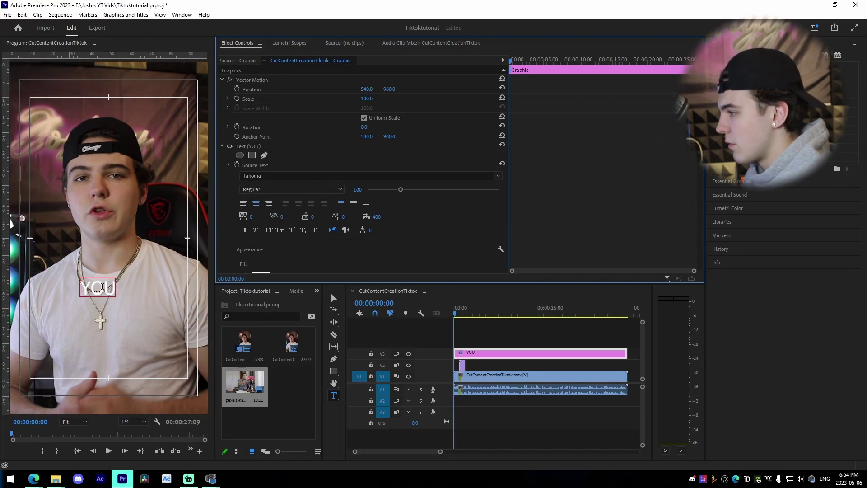
pyautogui.click(334, 298)
pyautogui.moveTo(116, 290); pyautogui.dragTo(117, 236)
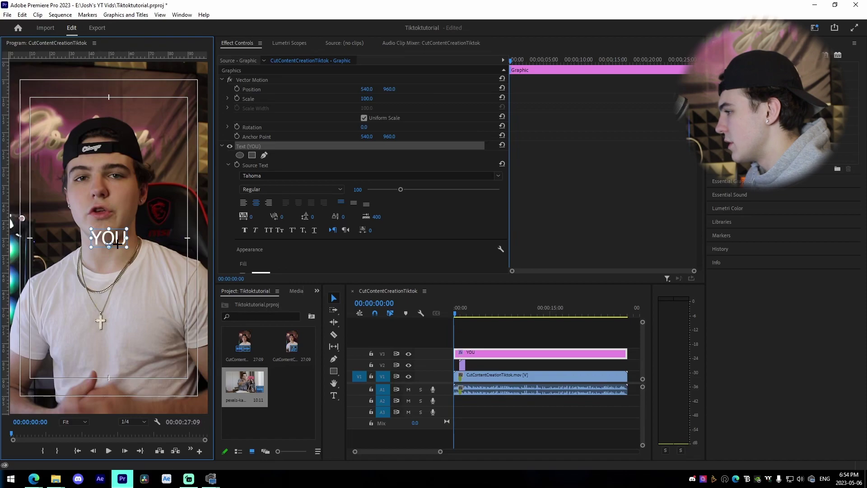
# Lower the YOU graphic onto the presenter's chest by setting its vertical position to 1183.
pyautogui.press('End')
pyautogui.click(455, 313)
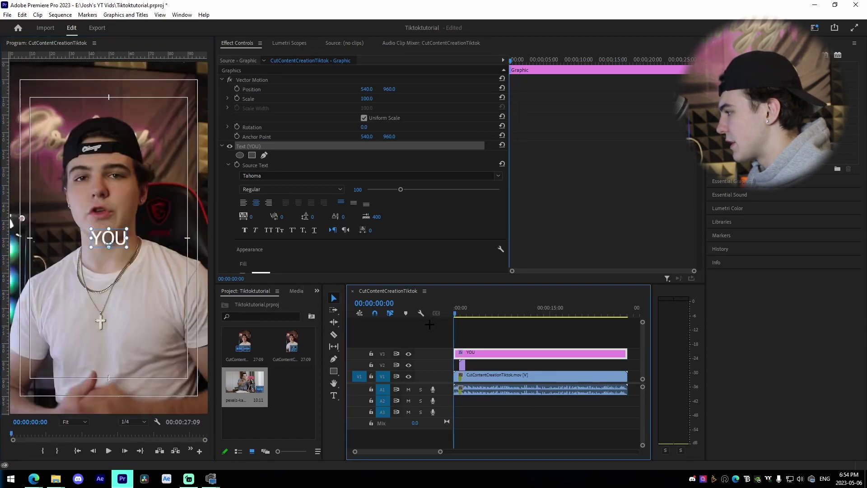
pyautogui.click(475, 342)
pyautogui.click(475, 353)
pyautogui.press('End')
pyautogui.press('End')
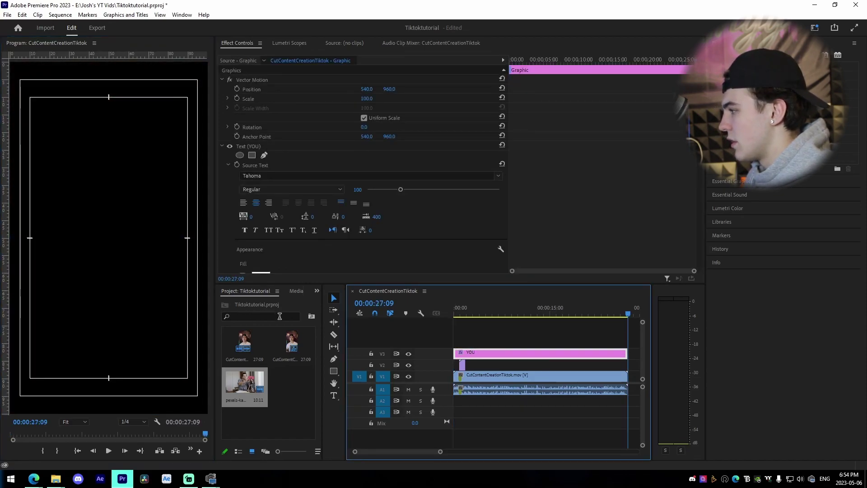
pyautogui.moveTo(391, 89); pyautogui.dragTo(491, 89)
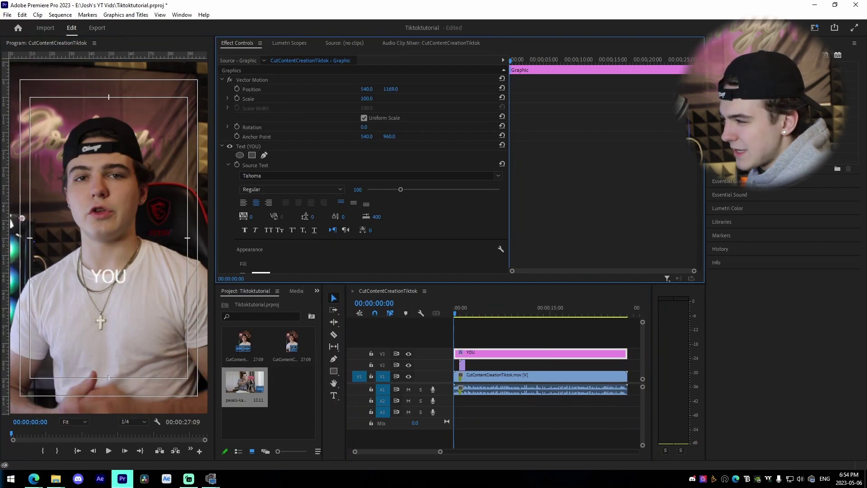
# Change the font of the YOU text to Poppins Bold.
pyautogui.doubleClick(116, 275)
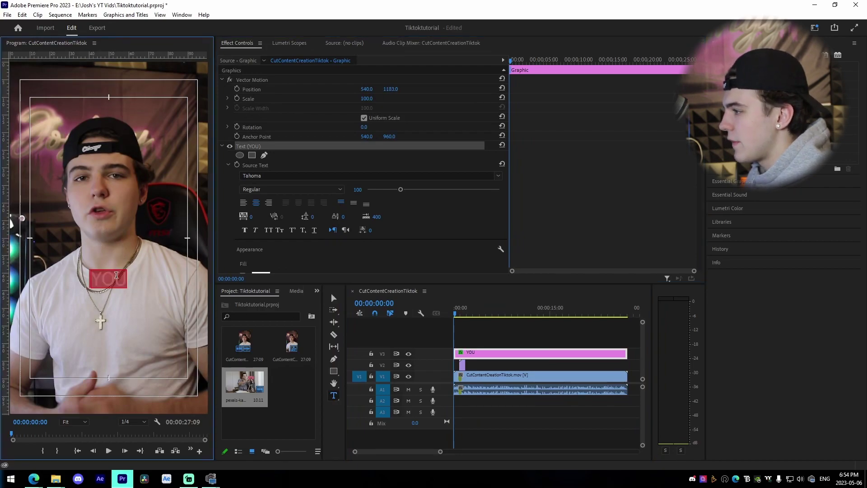
pyautogui.click(276, 175)
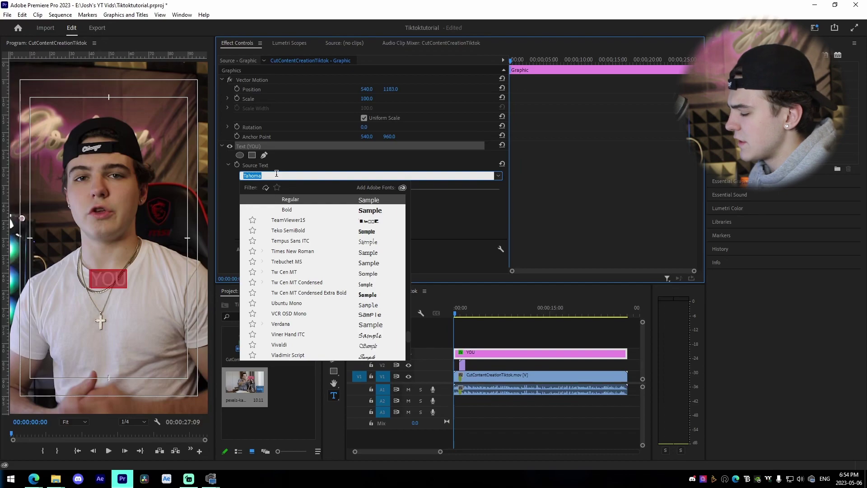
pyautogui.write('popp')
pyautogui.click(281, 199)
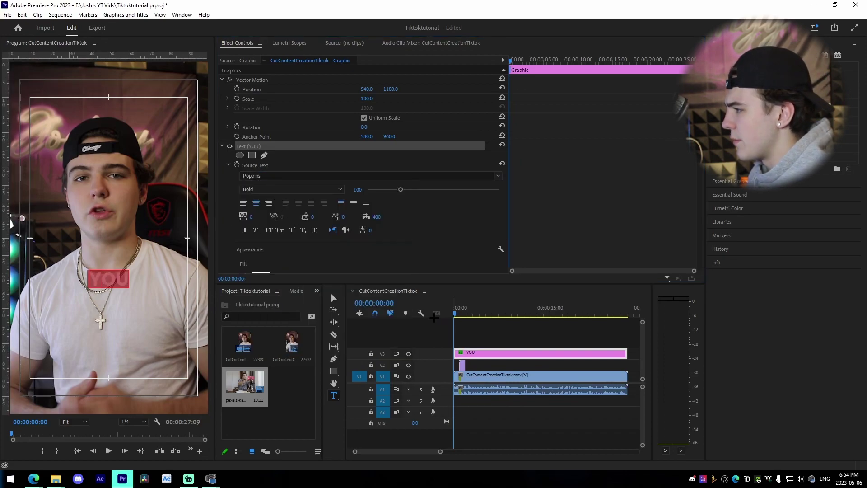
# Enable a shadow on the YOU text and set its color to black, 000000.
pyautogui.click(518, 352)
pyautogui.click(491, 339)
pyautogui.click(482, 354)
pyautogui.scroll(-3, 257, 257)
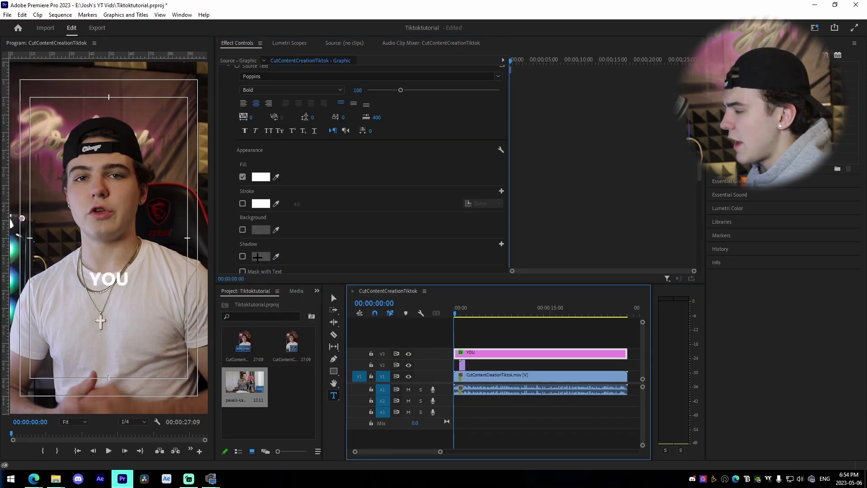
pyautogui.click(261, 256)
pyautogui.click(243, 257)
pyautogui.click(261, 256)
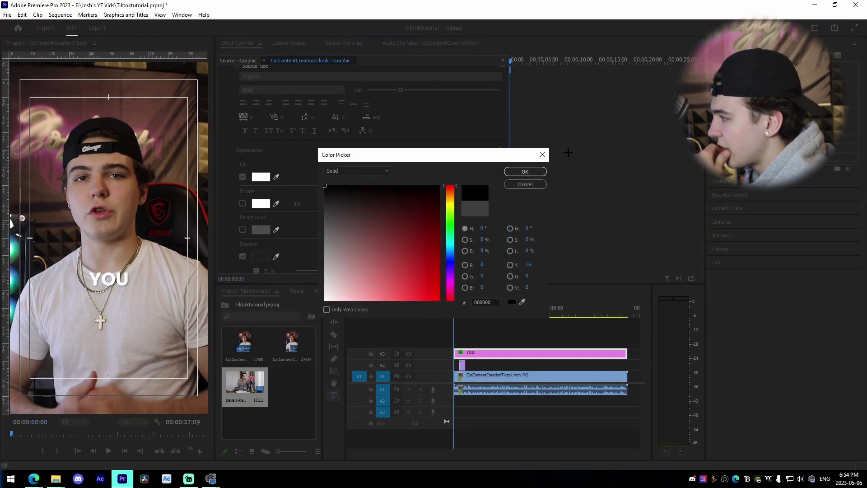
pyautogui.click(519, 170)
# Set the text shadow's distance to 13 and its opacity to 100%.
pyautogui.scroll(-1, 365, 254)
pyautogui.scroll(-2, 365, 255)
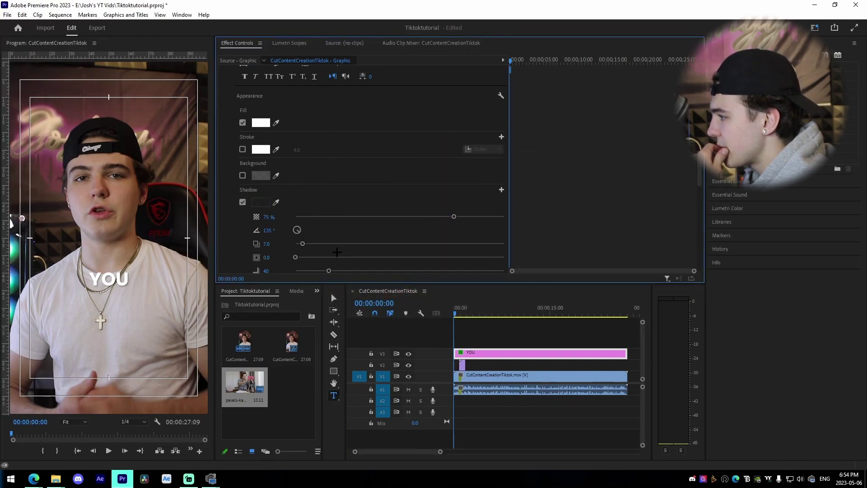
pyautogui.moveTo(307, 244)
pyautogui.mouseDown()
pyautogui.moveTo(328, 248)
pyautogui.moveTo(310, 246)
pyautogui.mouseUp()
pyautogui.moveTo(453, 218); pyautogui.dragTo(672, 224)
pyautogui.scroll(-2, 425, 232)
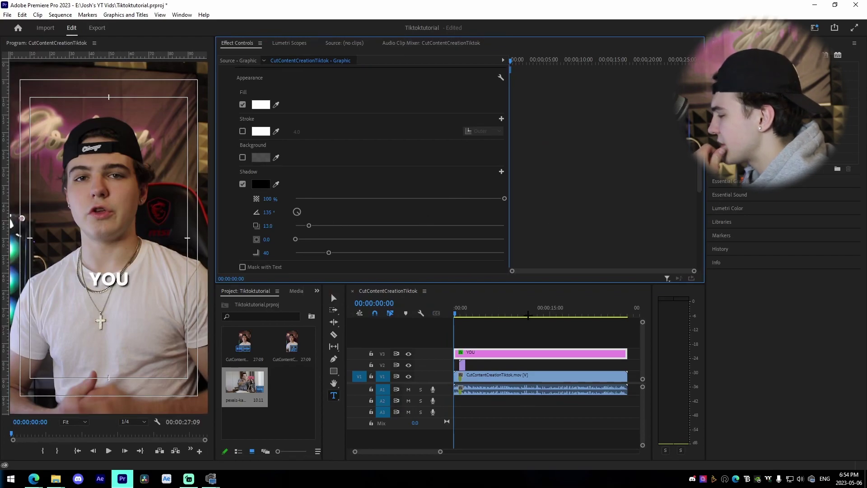
# Try a font size of 200 on the YOU text and settle on 150.
pyautogui.click(494, 352)
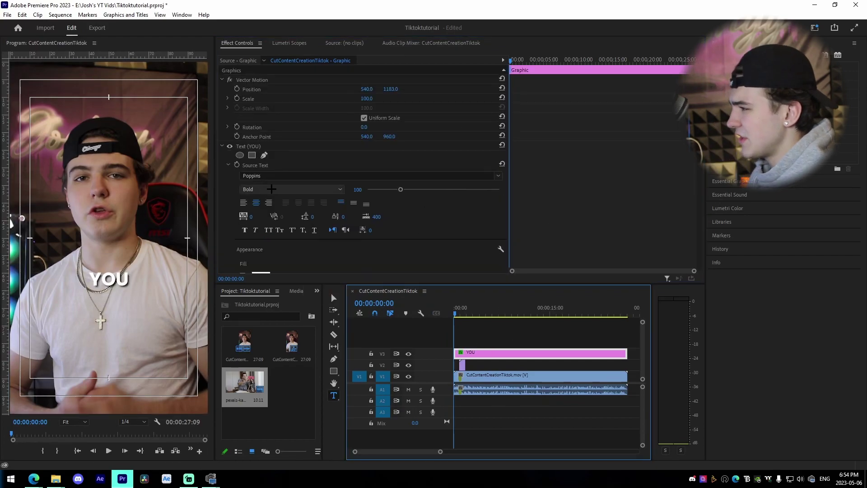
pyautogui.moveTo(93, 283); pyautogui.dragTo(148, 274)
pyautogui.click(359, 190)
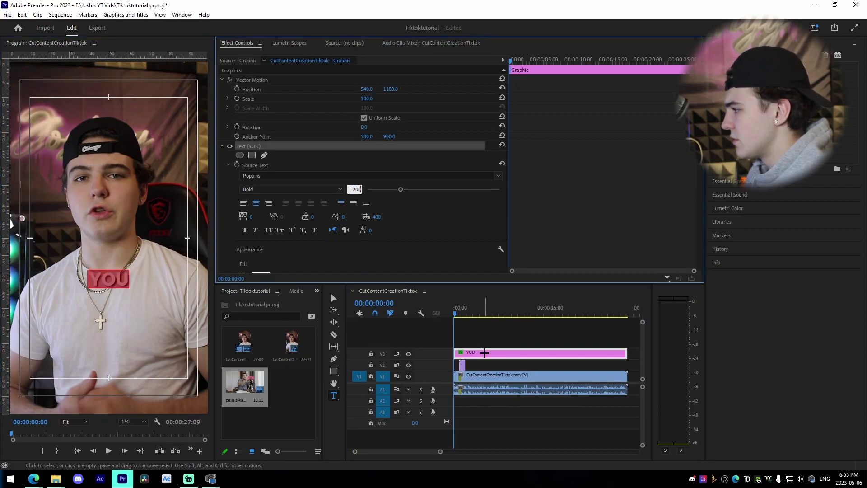
pyautogui.press('Return')
pyautogui.click(356, 190)
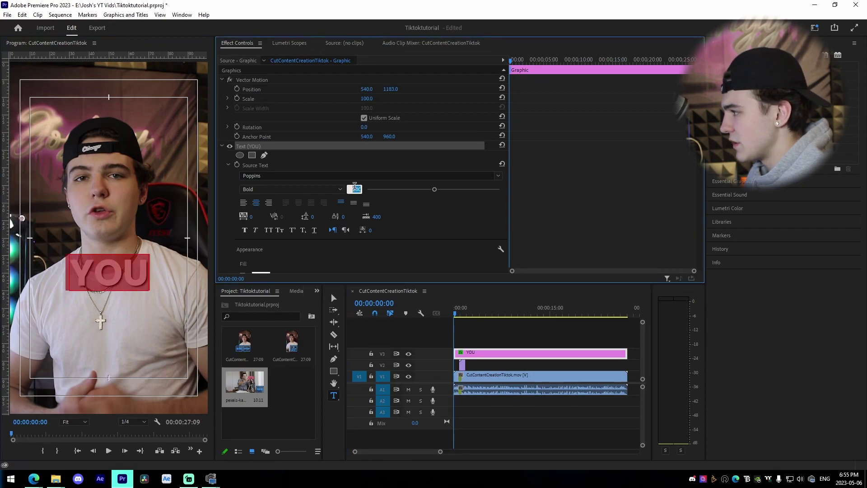
pyautogui.press('Return')
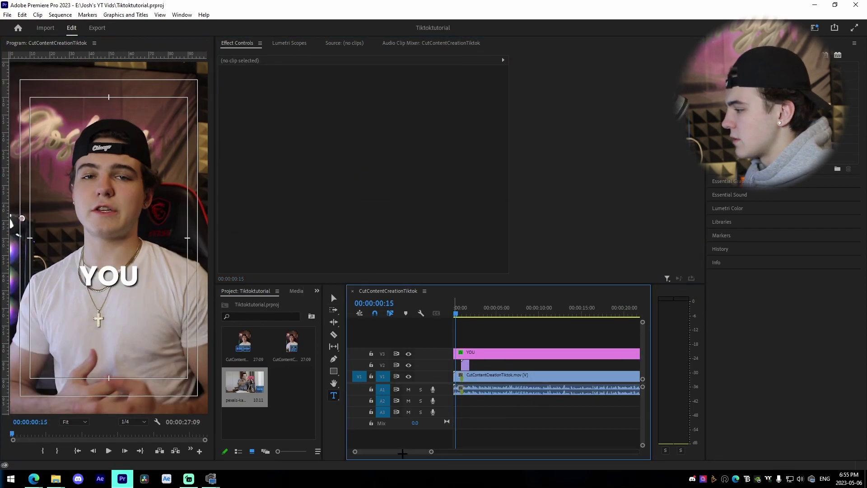
# Mark the first spoken words on the V1 talking-head clip and cancel the naming of a nested sequence.
pyautogui.moveTo(432, 453); pyautogui.dragTo(405, 453)
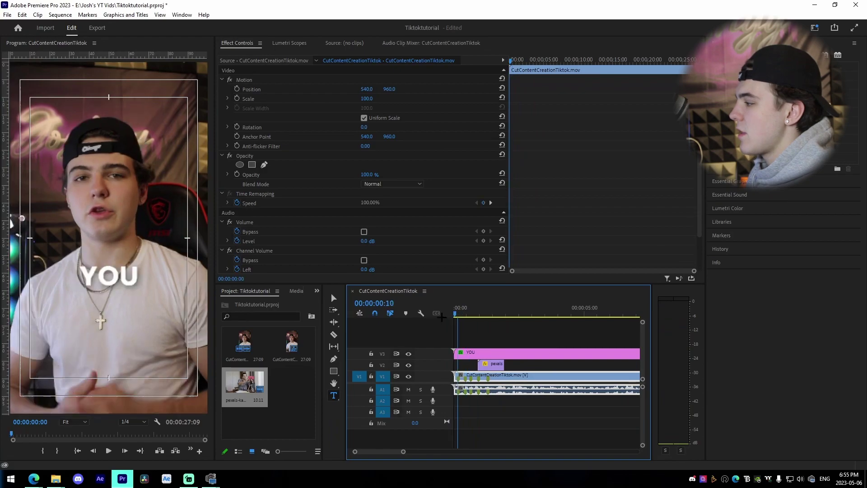
pyautogui.moveTo(456, 313); pyautogui.dragTo(453, 313)
pyautogui.click(470, 334)
pyautogui.moveTo(405, 453); pyautogui.dragTo(407, 453)
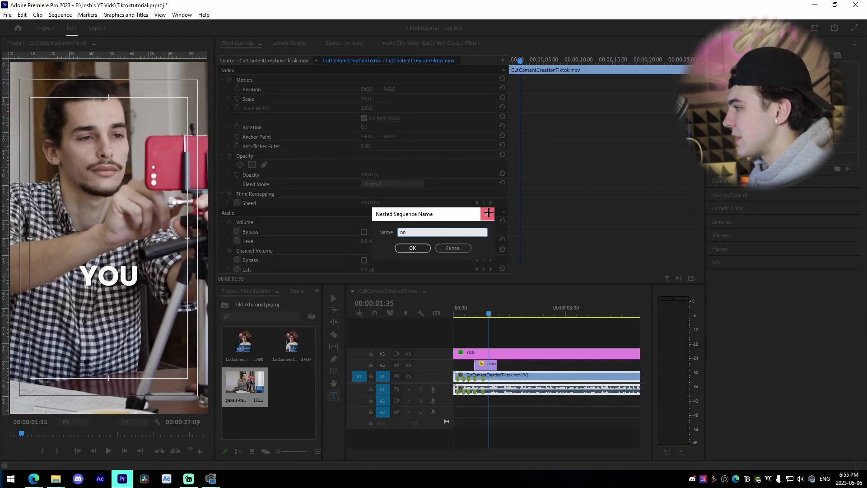
pyautogui.click(488, 213)
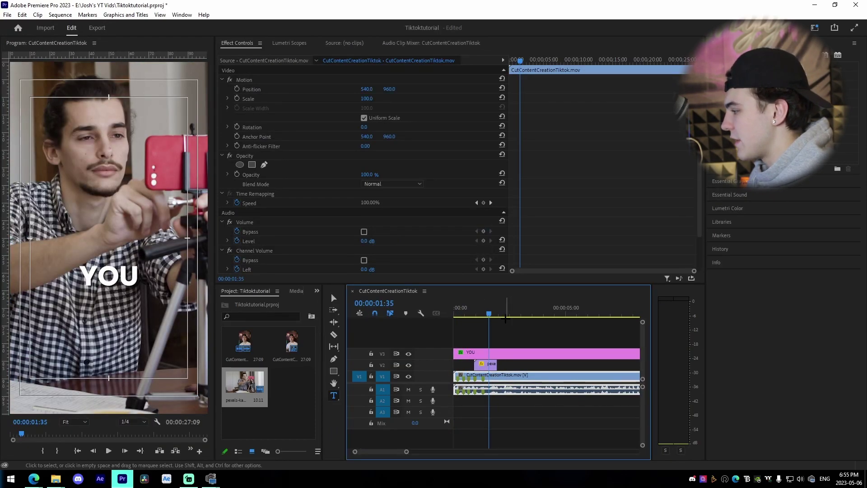
# Add markers for the next spoken words on the V1 clip and a sequence marker named "mm" at 00:00:03:30.
pyautogui.moveTo(503, 312); pyautogui.dragTo(532, 313)
pyautogui.click(535, 334)
pyautogui.press('m')
pyautogui.press('m')
pyautogui.write('mm')
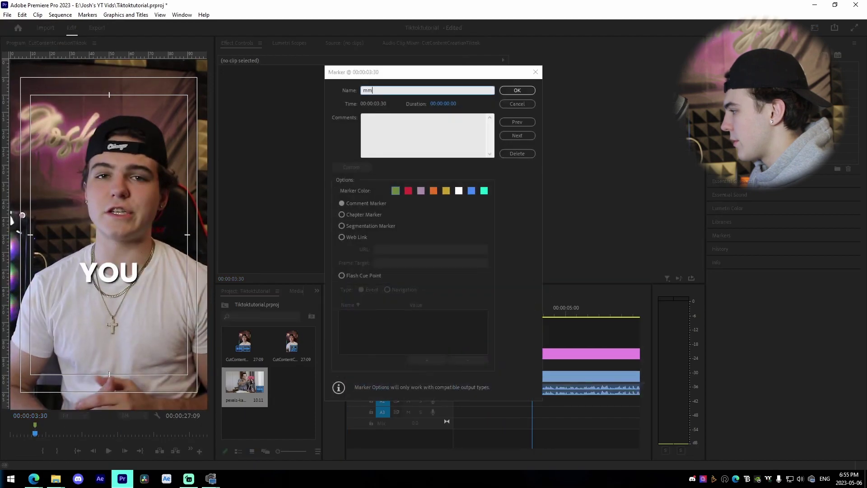
pyautogui.press('Return')
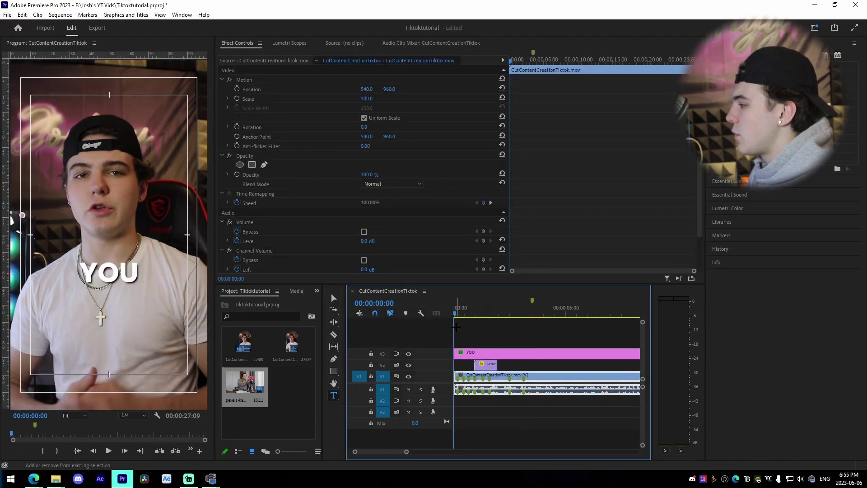
# Cut the YOU graphic on V3 at the first word markers and undo the last two cuts.
pyautogui.moveTo(401, 451); pyautogui.dragTo(391, 450)
pyautogui.press('c')
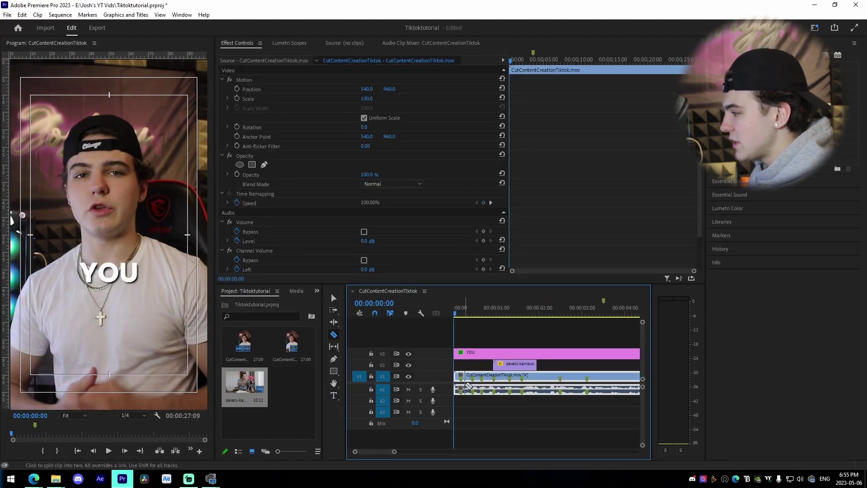
pyautogui.click(460, 354)
pyautogui.click(466, 354)
pyautogui.click(473, 353)
pyautogui.click(481, 353)
pyautogui.click(488, 354)
pyautogui.click(494, 354)
pyautogui.hotkey('ctrl', 'z')
pyautogui.hotkey('ctrl', 'z')
# Cut the YOU graphic on V3 at the following word markers, up to the last one beneath the stock clip.
pyautogui.press('z')
pyautogui.press('c')
pyautogui.click(482, 353)
pyautogui.click(493, 354)
pyautogui.click(510, 352)
pyautogui.click(525, 353)
pyautogui.hotkey('ctrl', 'z')
pyautogui.click(522, 352)
pyautogui.press('v')
pyautogui.click(474, 333)
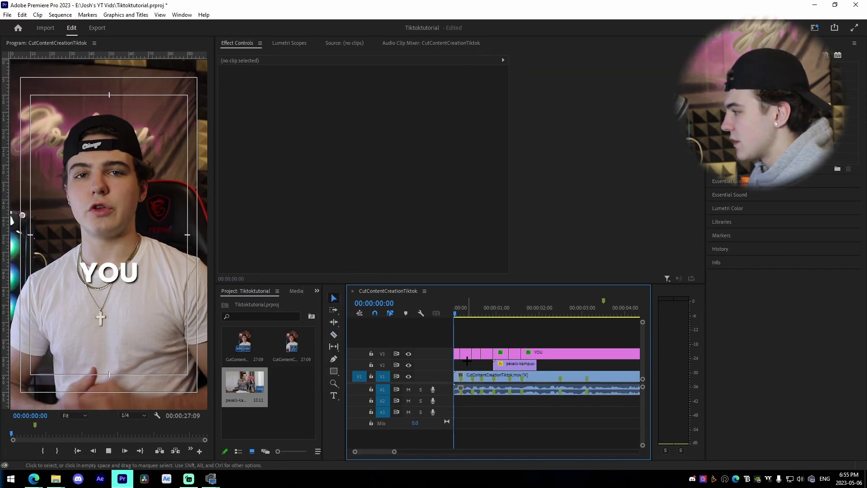
# Play through the cut text segments, replacing YOU with "need" and "START" where those words are spoken.
pyautogui.press('space')
pyautogui.press('space')
pyautogui.doubleClick(131, 276)
pyautogui.write('need')
pyautogui.write('ST')
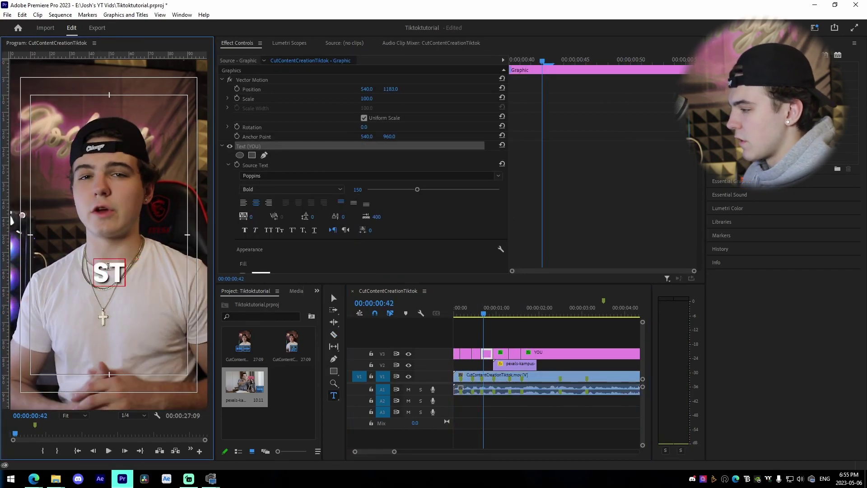
pyautogui.write('ART')
pyautogui.click(409, 331)
pyautogui.press('space')
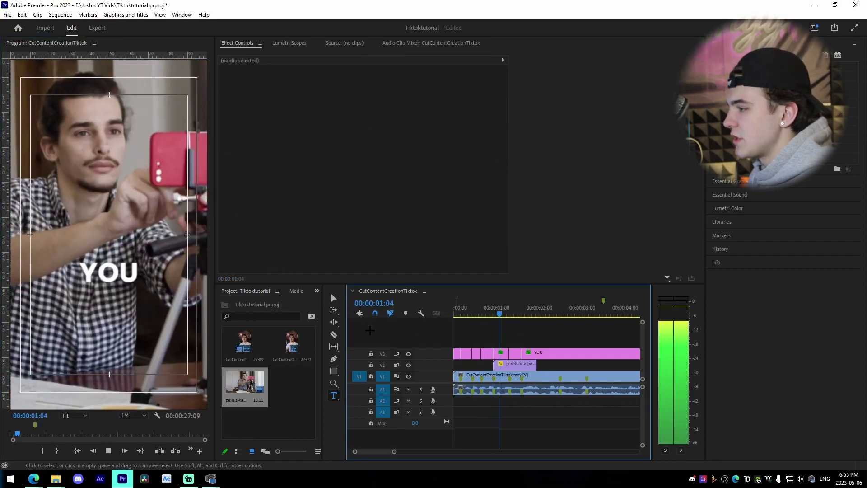
# Replace the caption YOU with "CONTENT" where that word is spoken over the stock clip, and save the project.
pyautogui.press('space')
pyautogui.click(124, 269)
pyautogui.doubleClick(124, 269)
pyautogui.write('CONTENT')
pyautogui.click(411, 315)
pyautogui.hotkey('ctrl', 's')
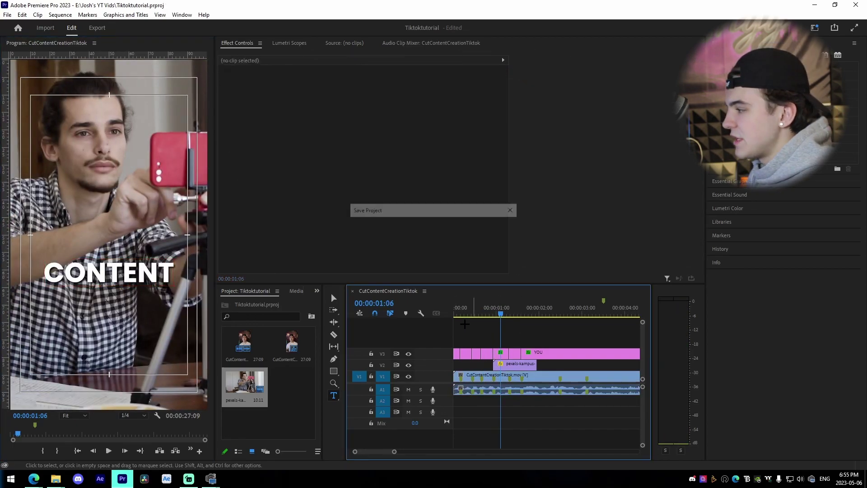
# Play the captions from the start at Full playback resolution, and set the resolution back to 1/4.
pyautogui.press('Home')
pyautogui.press('space')
pyautogui.press('space')
pyautogui.click(130, 416)
pyautogui.click(133, 425)
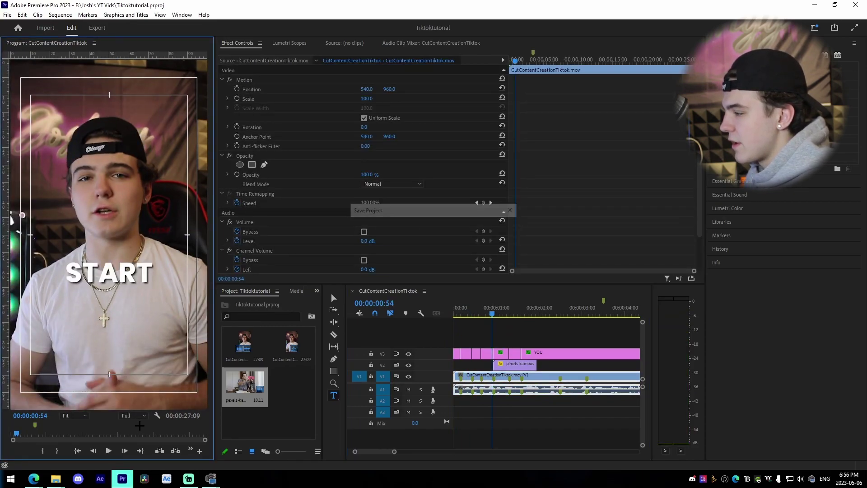
pyautogui.press('Home')
pyautogui.press('space')
pyautogui.press('space')
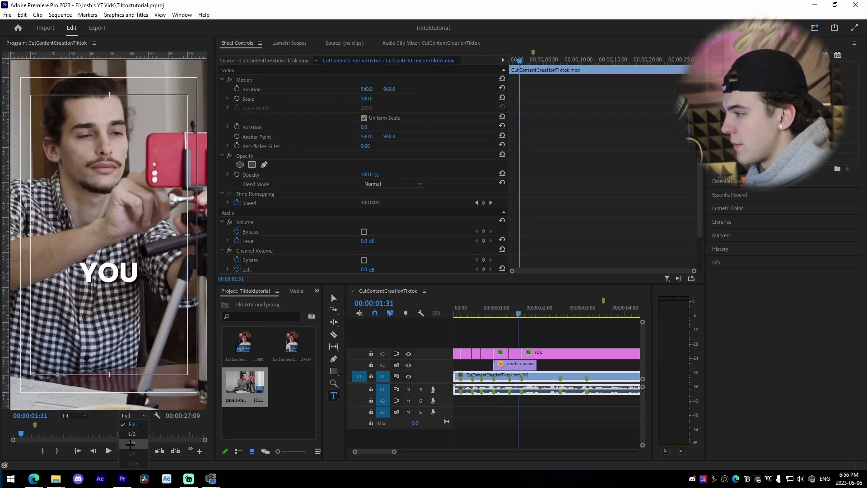
pyautogui.click(463, 338)
pyautogui.press('Home')
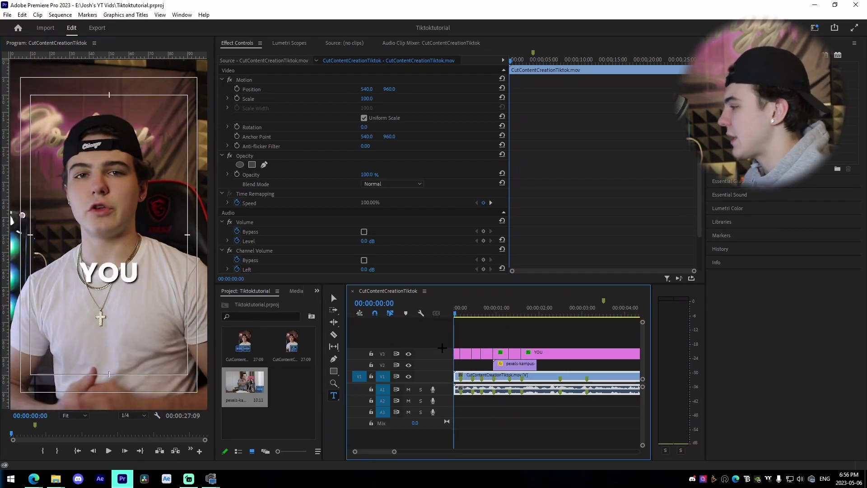
pyautogui.click(547, 352)
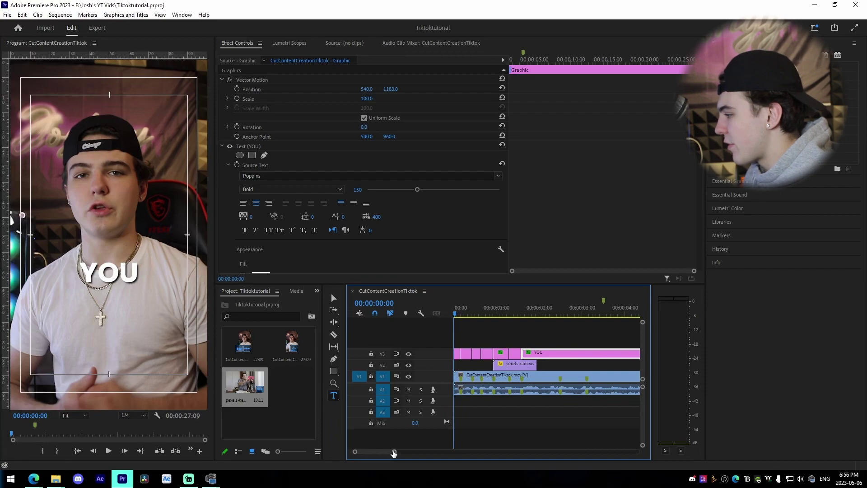
pyautogui.moveTo(395, 452); pyautogui.dragTo(405, 452)
pyautogui.click(494, 424)
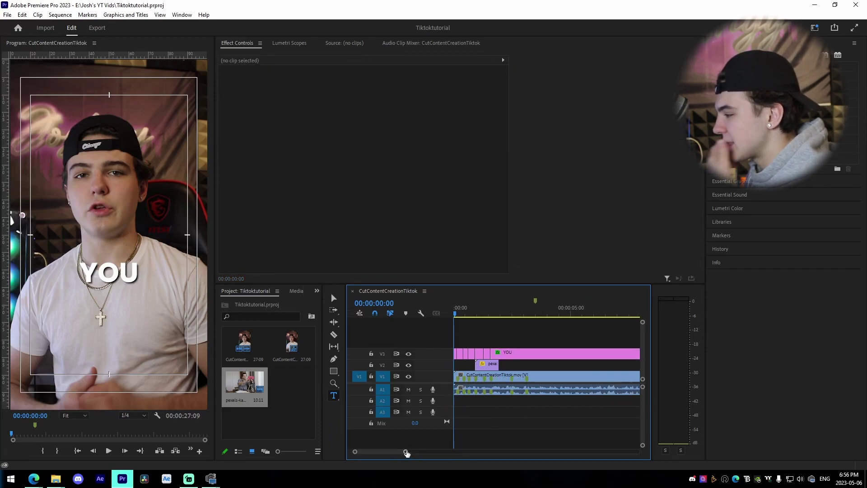
pyautogui.moveTo(406, 453); pyautogui.dragTo(400, 452)
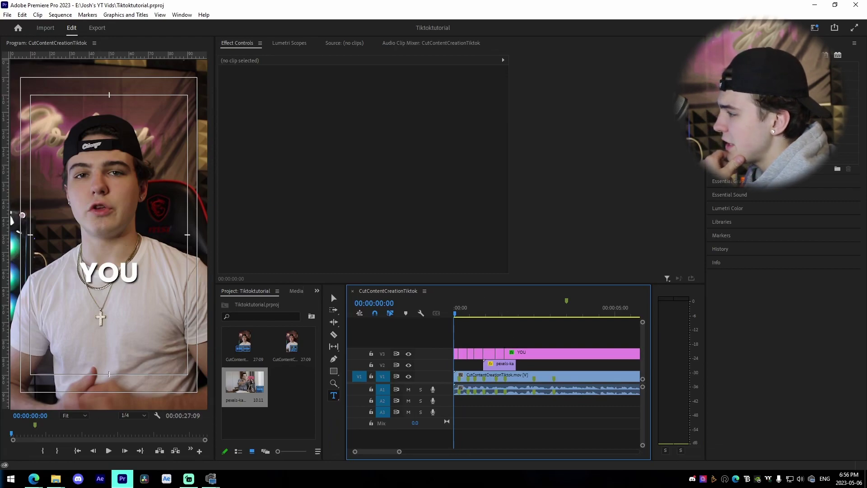
# Open the effect preset import dialog, close it without importing anything, and collapse the presets folder.
pyautogui.click(853, 43)
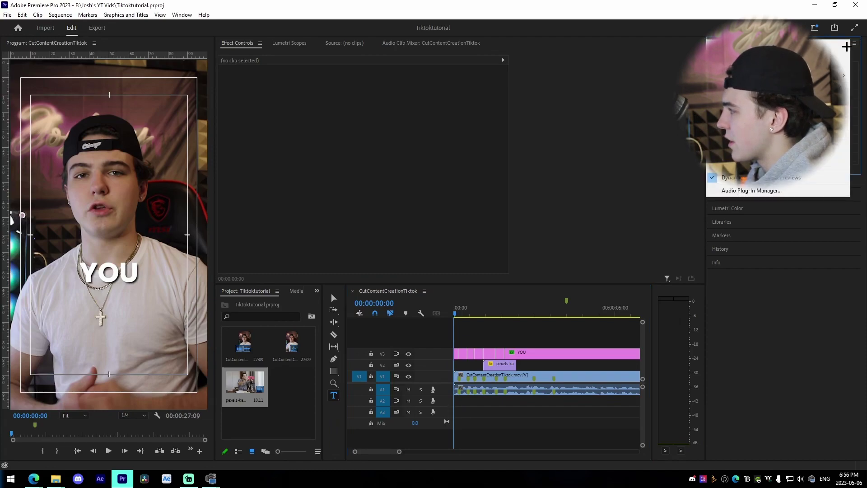
pyautogui.click(777, 144)
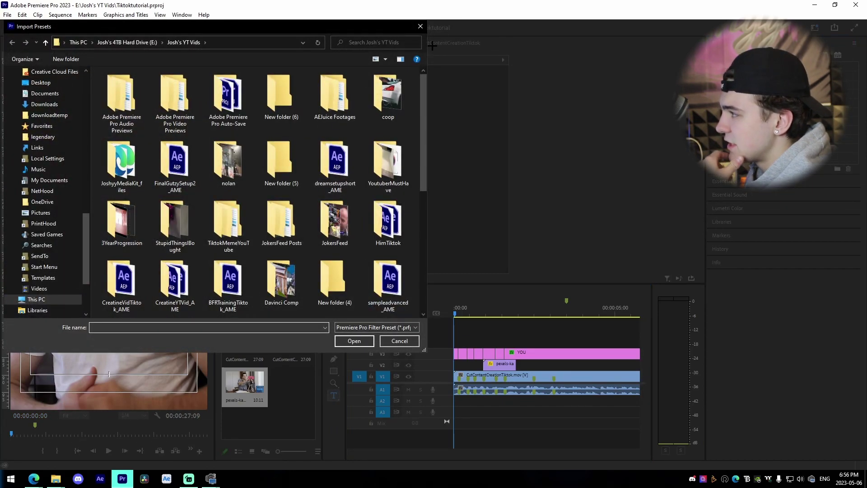
pyautogui.click(421, 26)
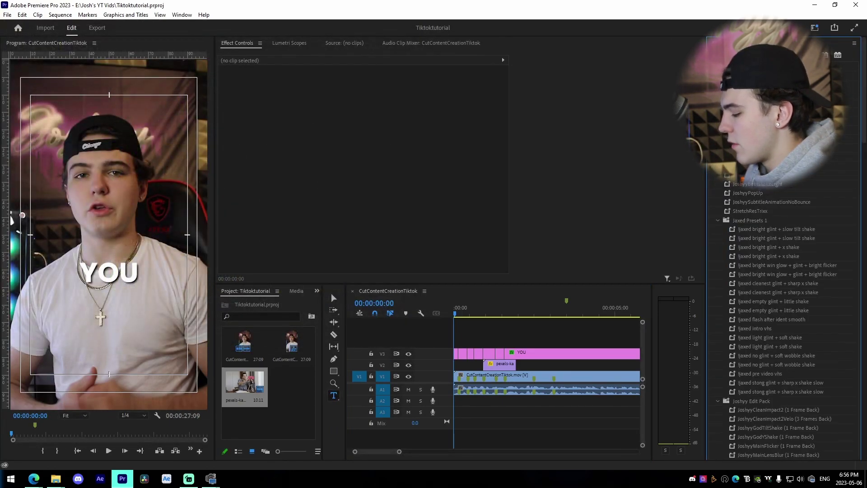
pyautogui.click(712, 166)
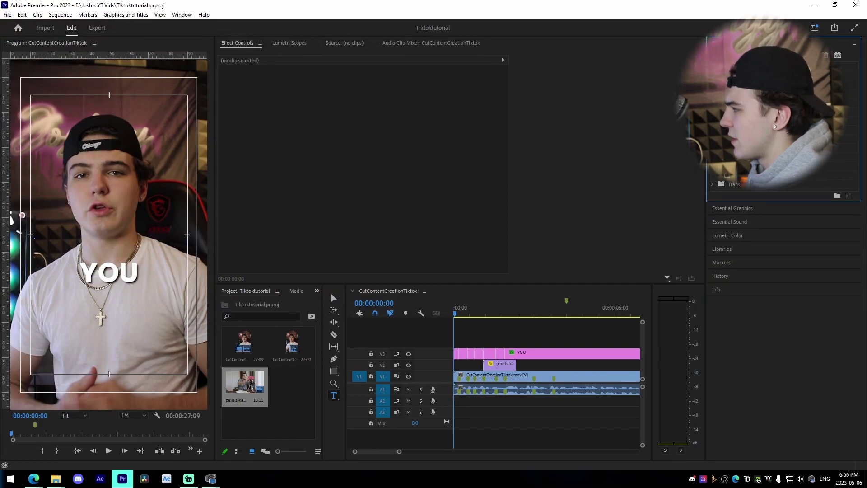
# Apply a text animation preset to the first caption segment on V3 and play it back.
pyautogui.click(458, 354)
pyautogui.press('space')
pyautogui.press('space')
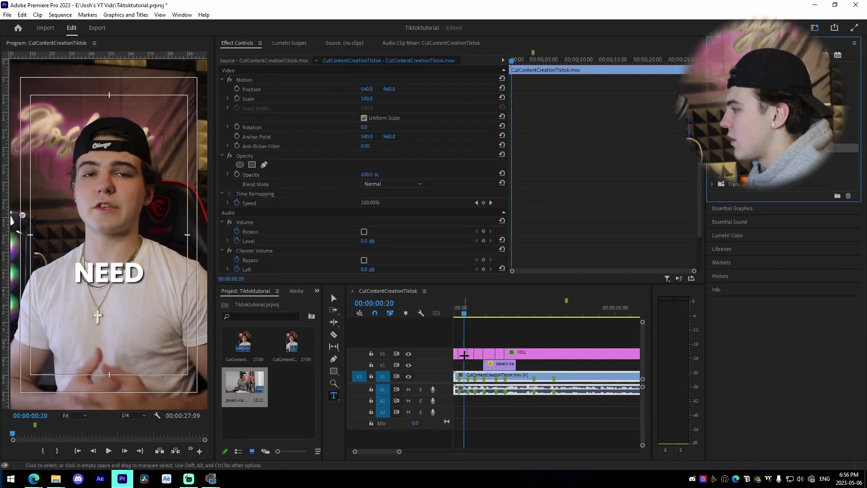
# Apply the animation preset to the cut caption segments on V3 and nest them into one sequence.
pyautogui.moveTo(458, 309); pyautogui.dragTo(450, 308)
pyautogui.moveTo(459, 339); pyautogui.dragTo(504, 360)
pyautogui.moveTo(750, 148); pyautogui.dragTo(492, 354)
pyautogui.moveTo(492, 354); pyautogui.dragTo(444, 358)
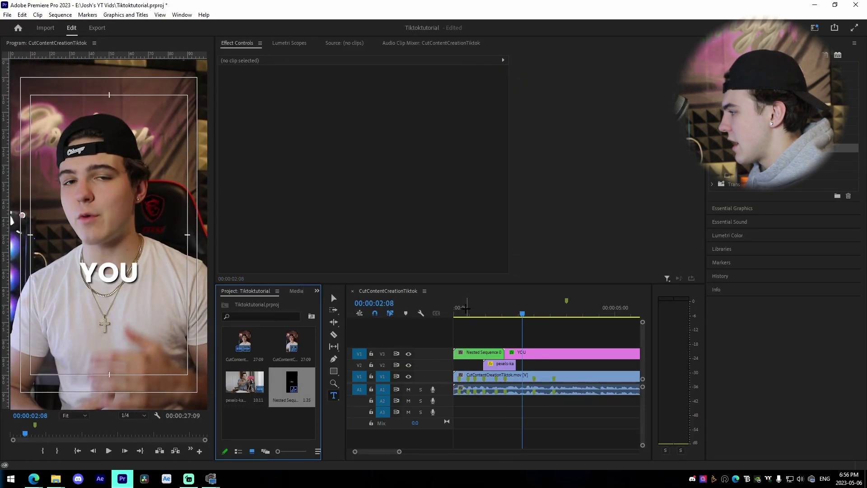
# Set the nested caption sequence's vertical position to 1151, preview it and save the project.
pyautogui.moveTo(389, 89); pyautogui.dragTo(387, 89)
pyautogui.click(420, 322)
pyautogui.press('space')
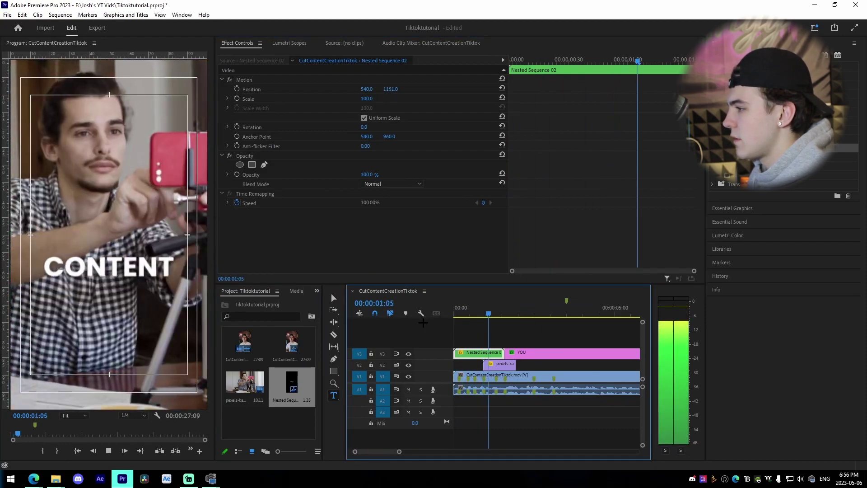
pyautogui.press('space')
pyautogui.hotkey('ctrl', 's')
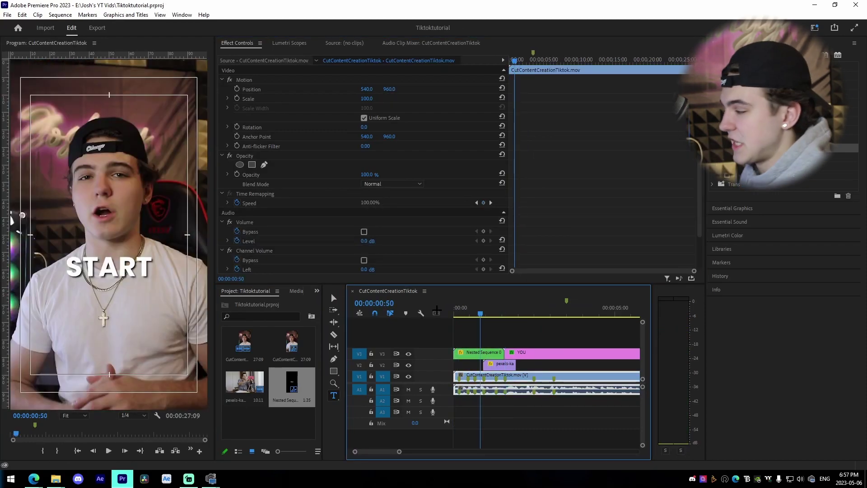
pyautogui.click(513, 339)
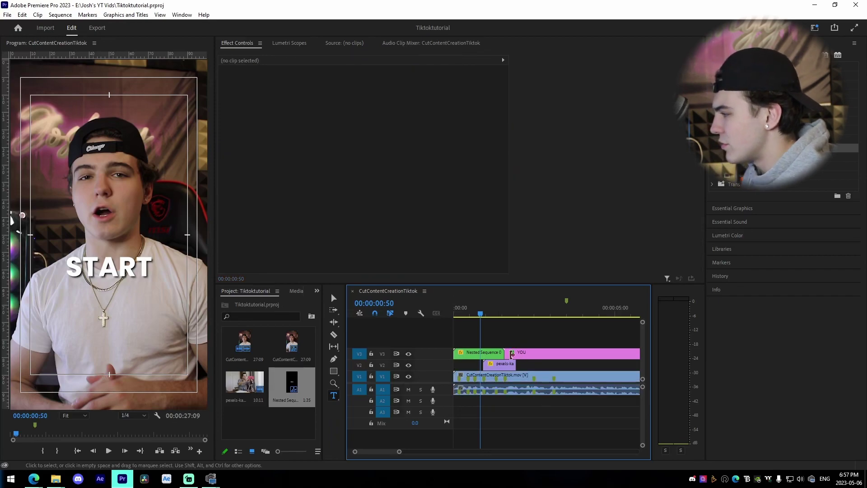
pyautogui.moveTo(32, 471)
pyautogui.click(31, 456)
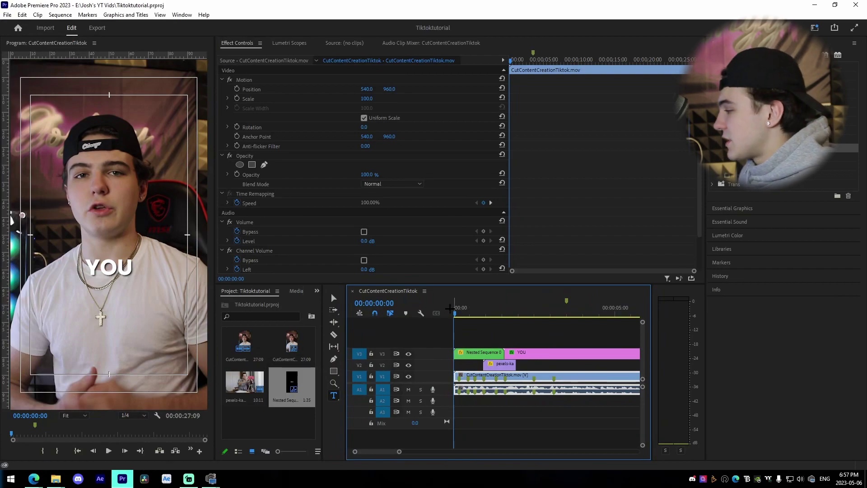
pyautogui.click(492, 328)
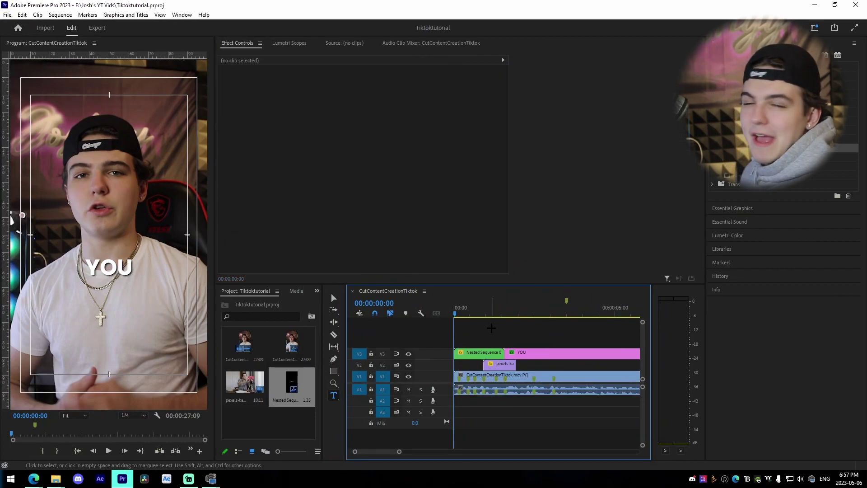
# Place the Drake Champagne Poetry instrumental MP3 from the Background Music type beats folder on new audio track A4 at the sequence start.
pyautogui.moveTo(399, 452); pyautogui.dragTo(415, 451)
pyautogui.moveTo(56, 478)
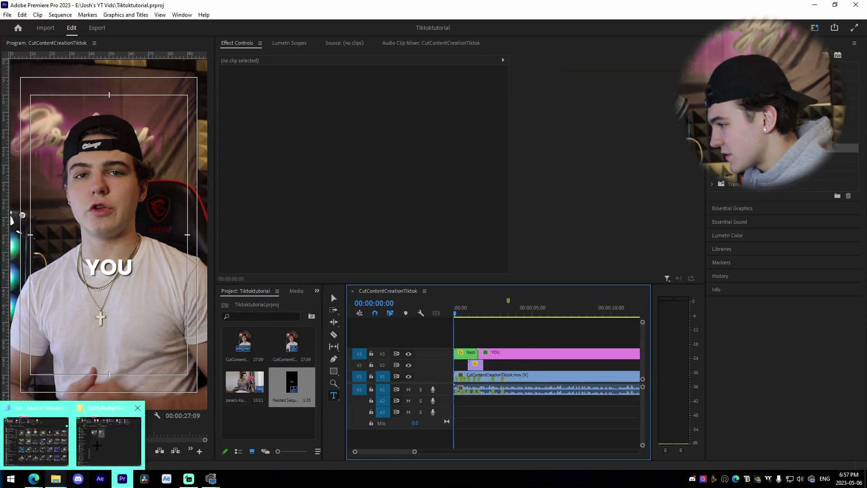
pyautogui.click(109, 440)
pyautogui.scroll(10, 203, 339)
pyautogui.click(143, 223)
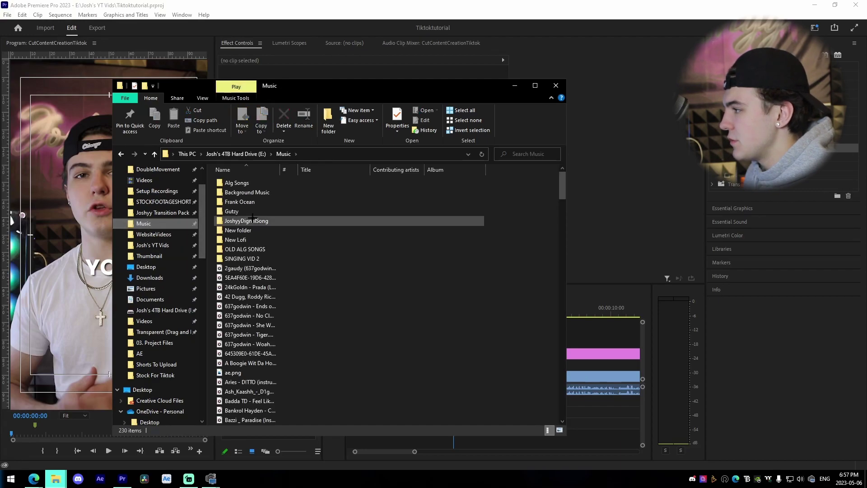
pyautogui.click(247, 192)
pyautogui.doubleClick(248, 192)
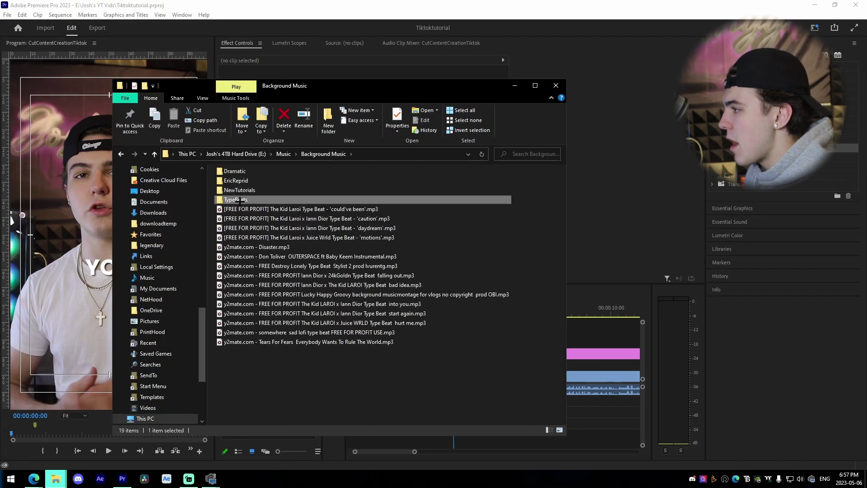
pyautogui.doubleClick(248, 201)
pyautogui.moveTo(337, 240); pyautogui.dragTo(603, 436)
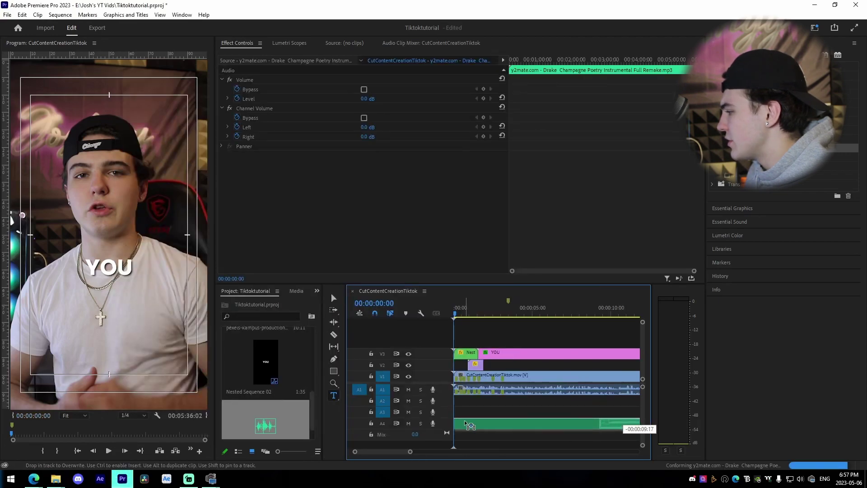
# Cut the music on A4 at the end of the talking-head clip and delete the excess part.
pyautogui.moveTo(411, 452); pyautogui.dragTo(456, 453)
pyautogui.press('c')
pyautogui.click(542, 423)
pyautogui.press('v')
pyautogui.click(561, 422)
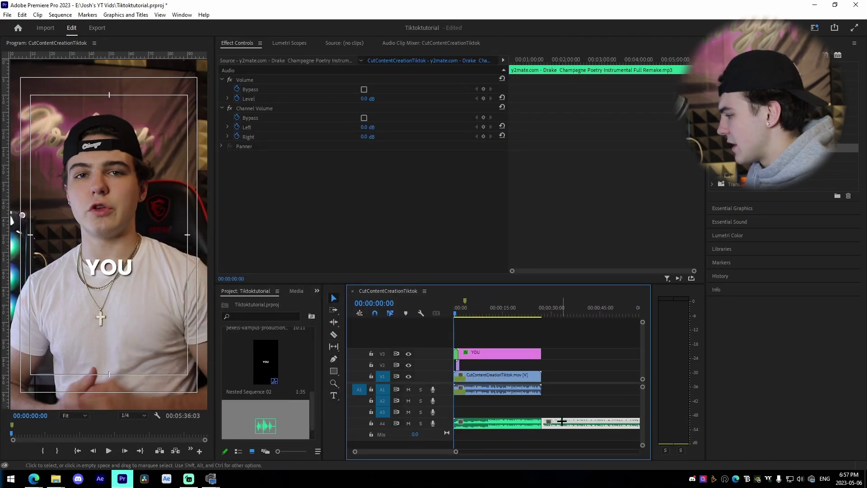
pyautogui.press('Delete')
# Turn off volume level keyframing for the music clip on A4 and set its level to -20 dB.
pyautogui.click(497, 422)
pyautogui.click(237, 99)
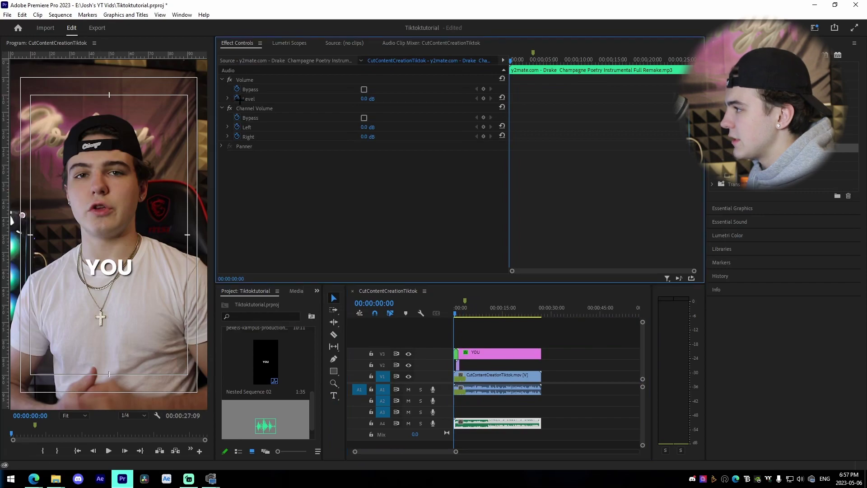
pyautogui.click(367, 98)
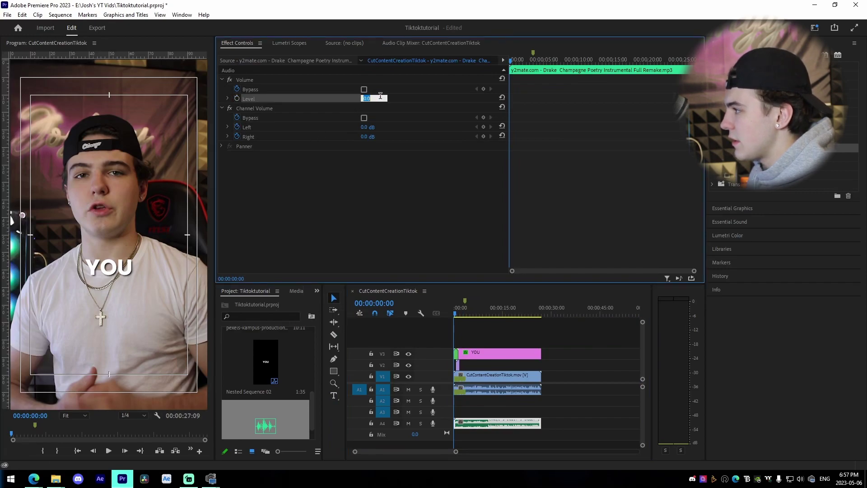
pyautogui.write('-20')
pyautogui.press('Return')
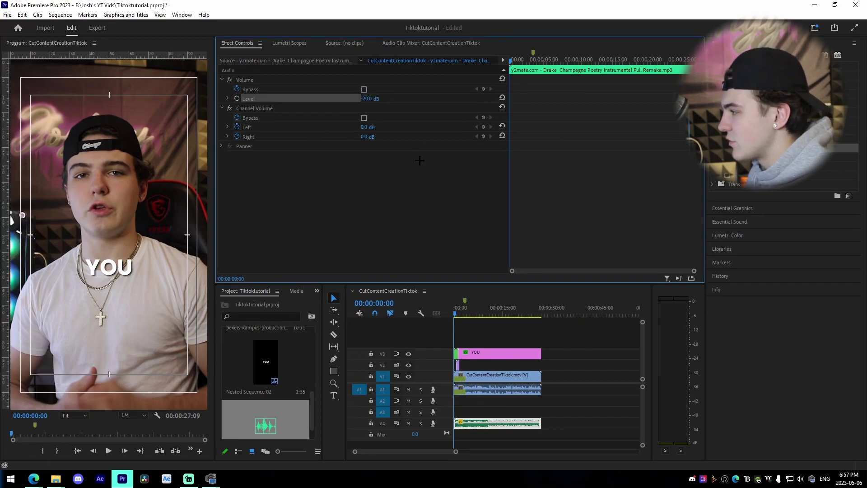
# Save the project and play the opening captions with the lowered background music.
pyautogui.click(532, 342)
pyautogui.hotkey('ctrl', 's')
pyautogui.press('space')
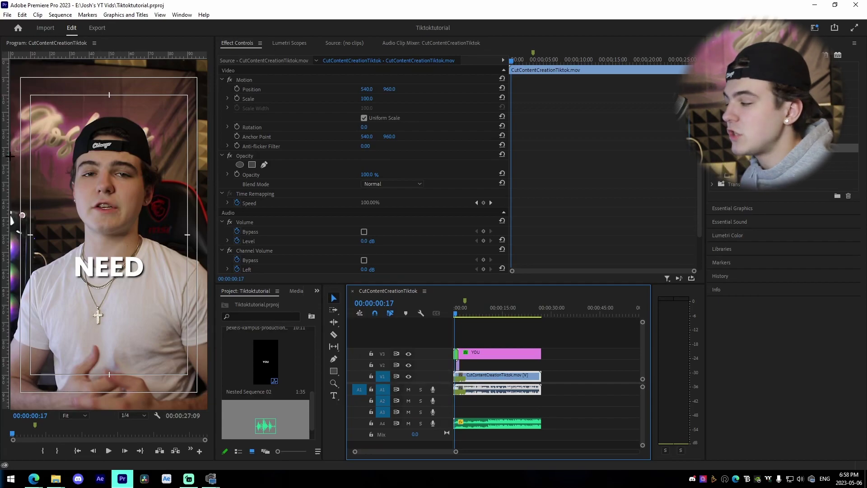
# Open the export settings for the finished sequence.
pyautogui.click(92, 29)
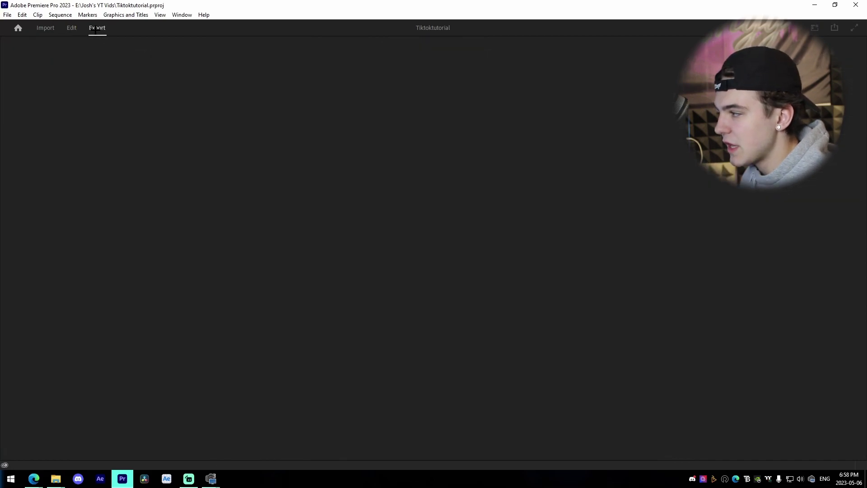